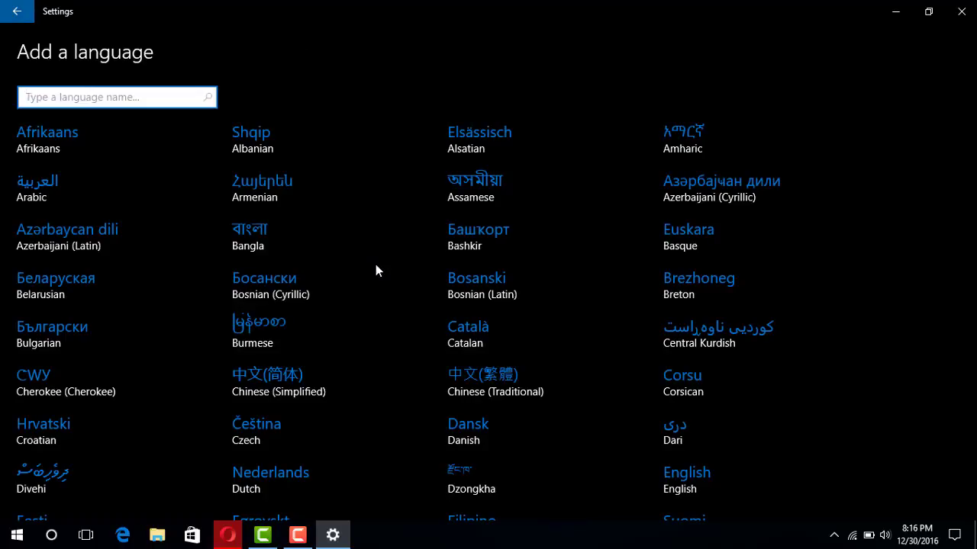
Find Hindi among the available languages, add it to the Windows language list, and close Settings
left_click(82, 97)
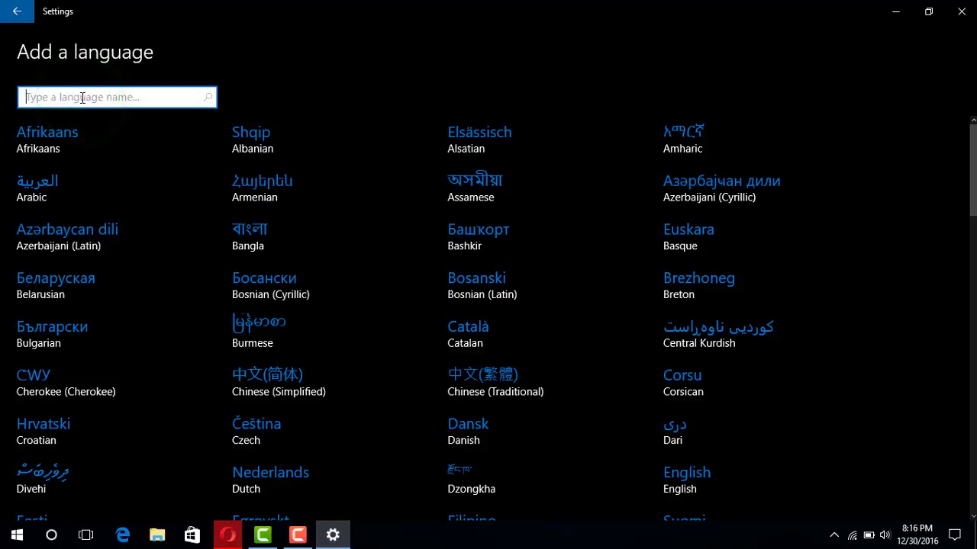
type("hindi")
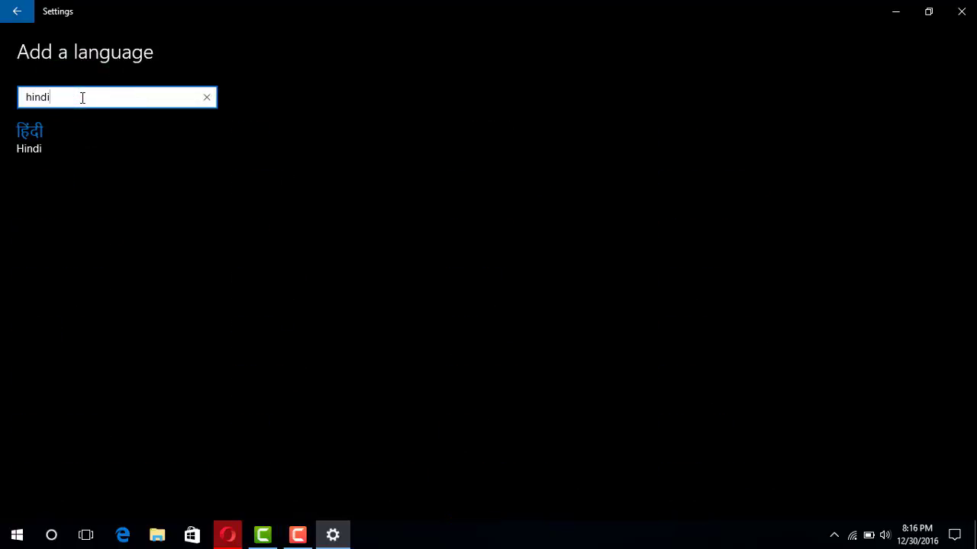
left_click(38, 130)
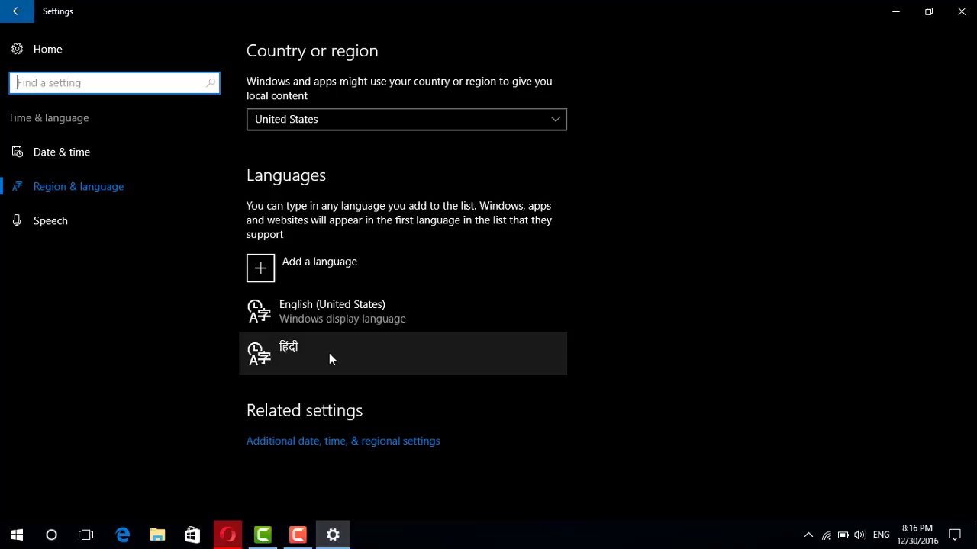
left_click(961, 11)
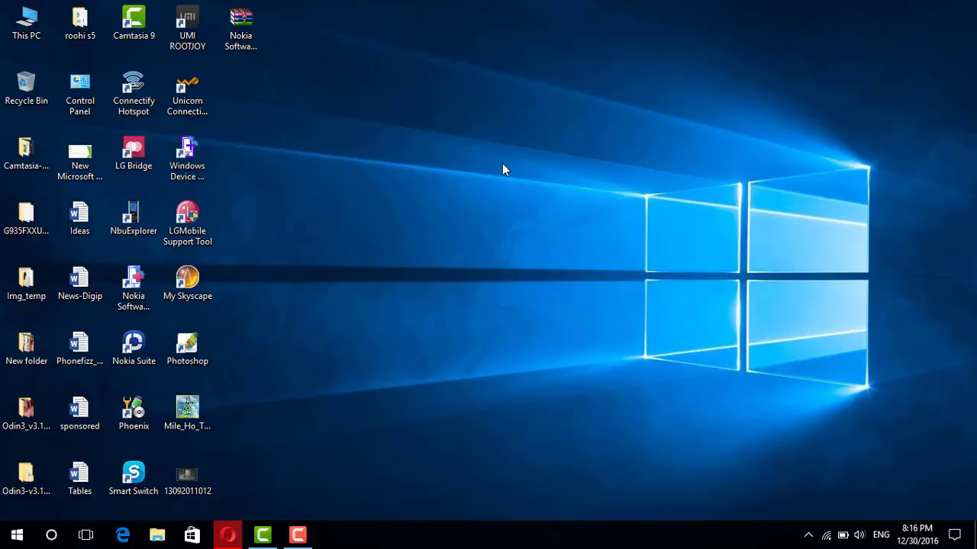
Switch the input language to Hindi with the Hindi Traditional keyboard and bring up the Opera browser
left_click(881, 538)
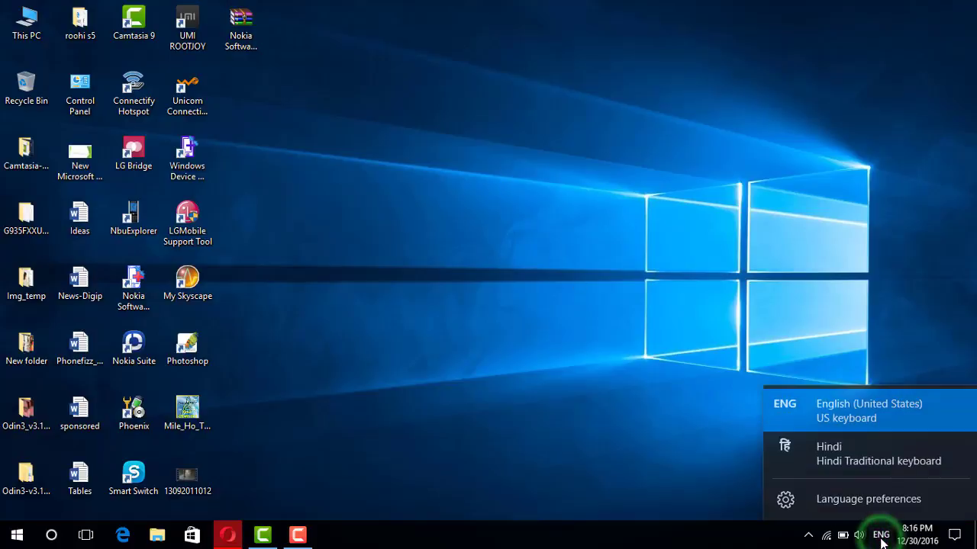
left_click(872, 466)
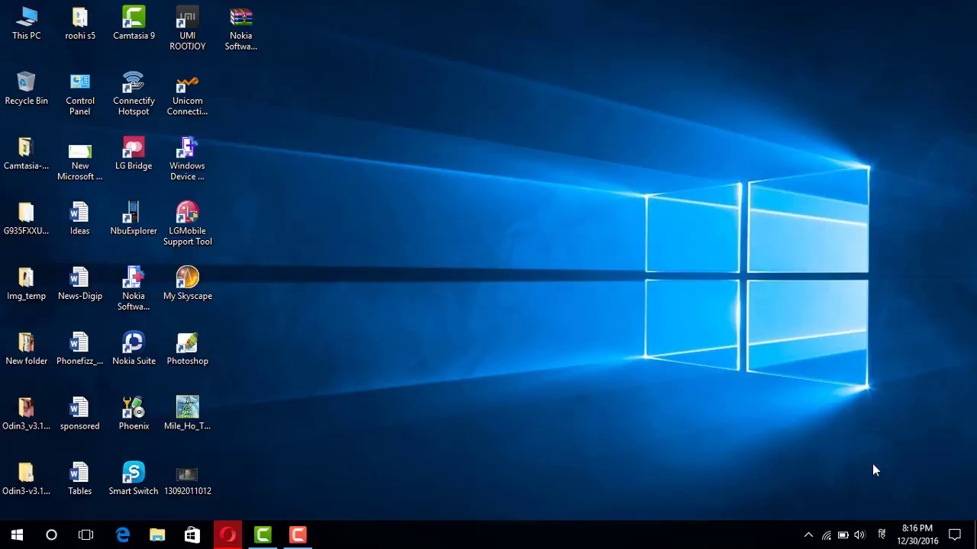
left_click(223, 538)
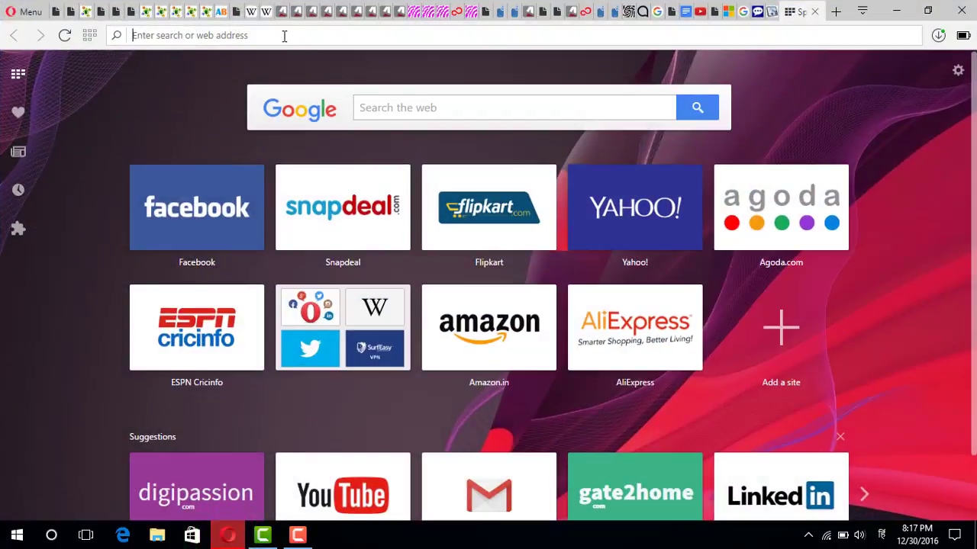
Try Hindi typing in the browser's address bar by entering "पगल्ग", and erase the text
type("प")
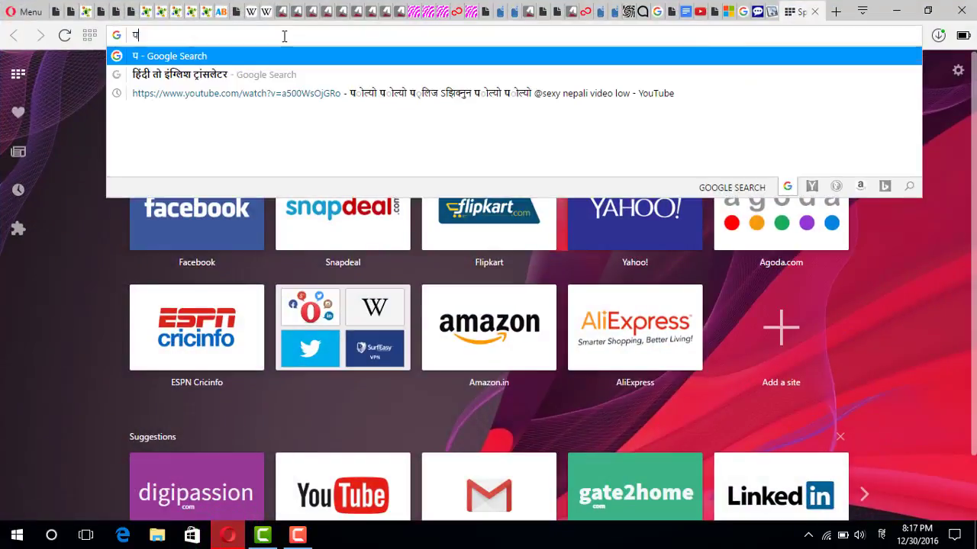
type("गला")
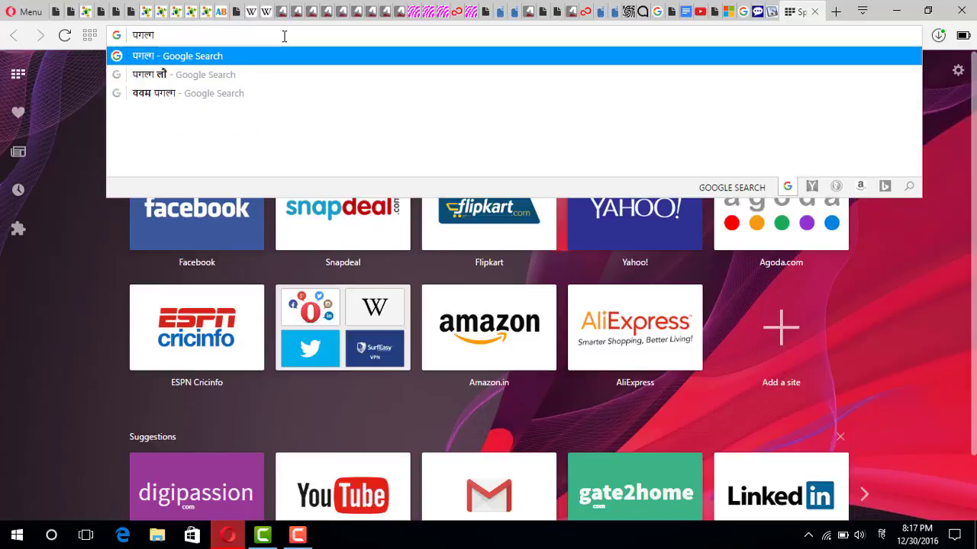
key("BackSpace")
key("BackSpace")
key("BackSpace")
key("BackSpace")
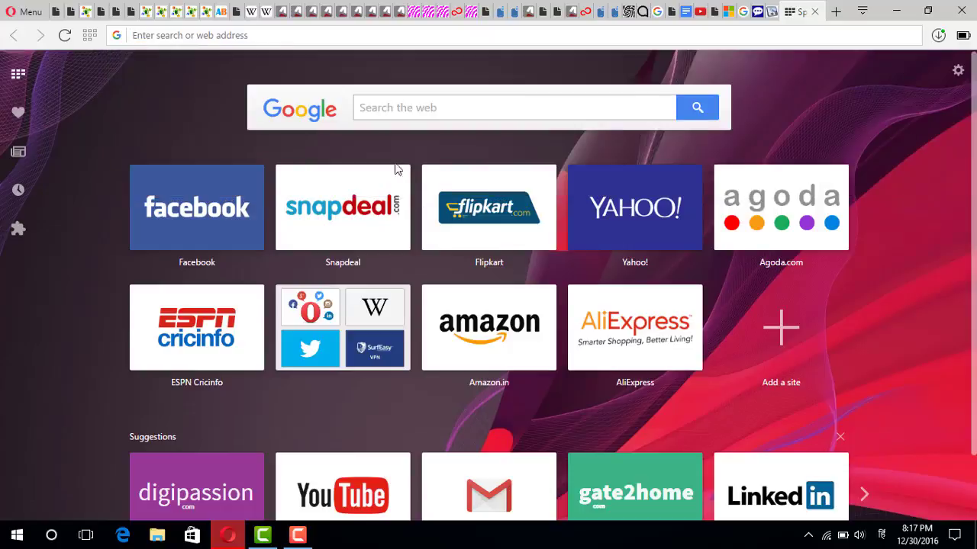
Switch the input language to English (United States) and enter "english" in the address bar
left_click(881, 536)
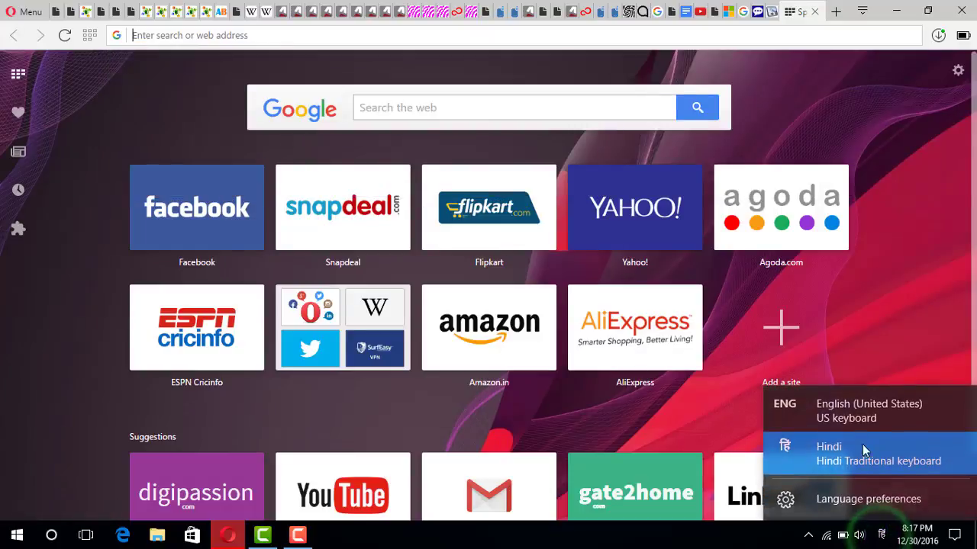
left_click(862, 416)
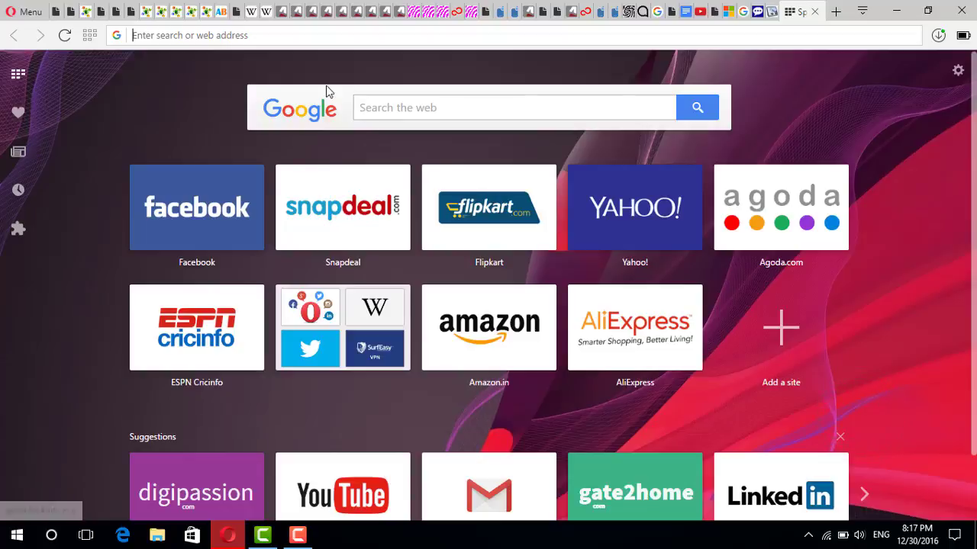
type("english")
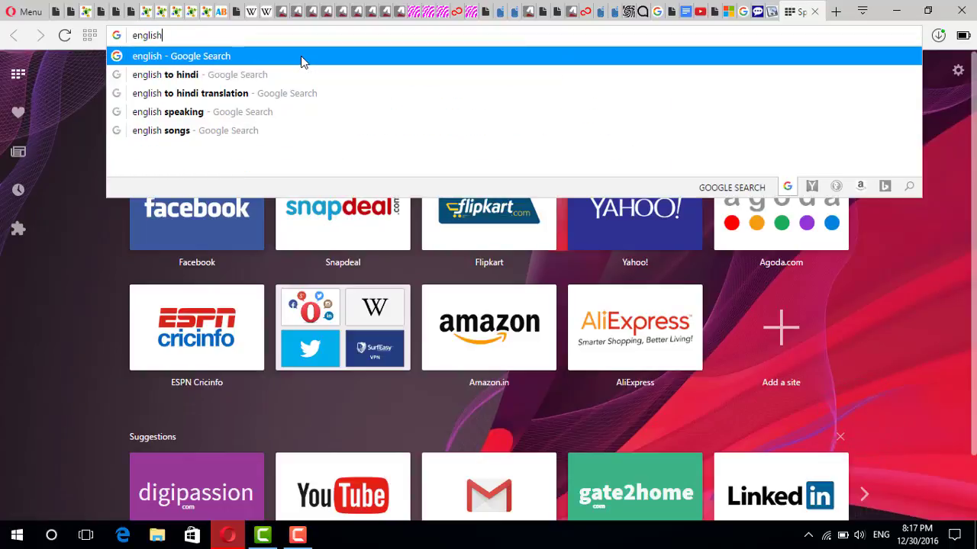
Switch the input language back to Hindi and add the characters "ाप्कक" after "english" in the address bar
left_click(880, 534)
left_click(865, 457)
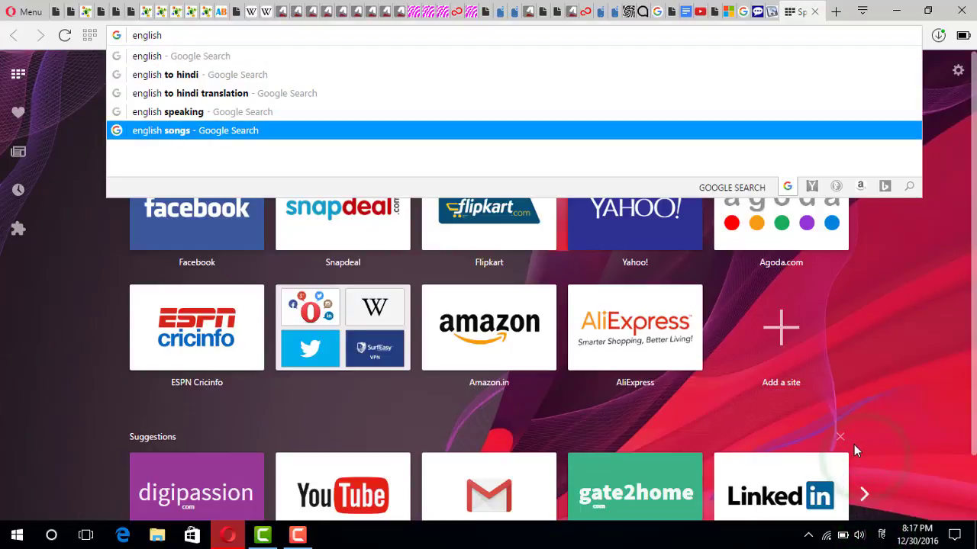
type("ाप्क")
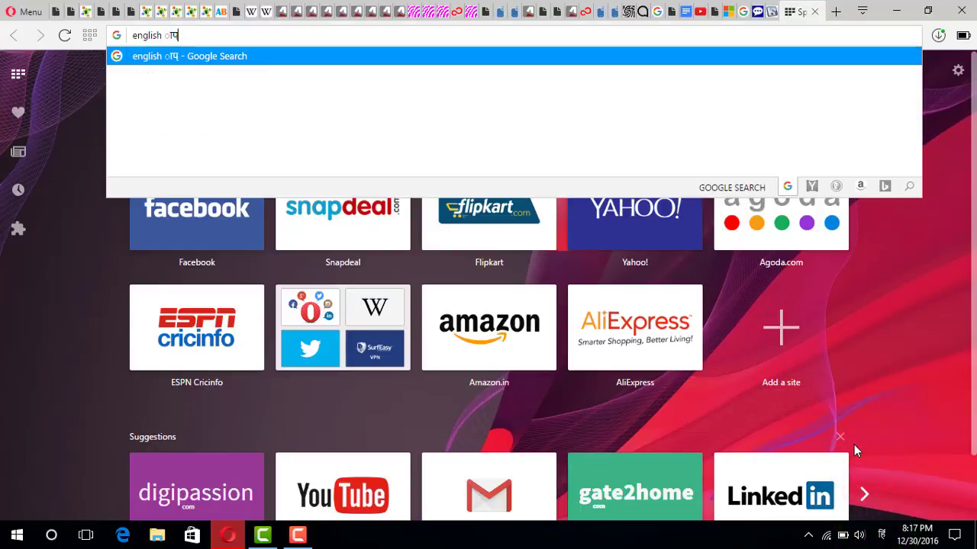
type("क")
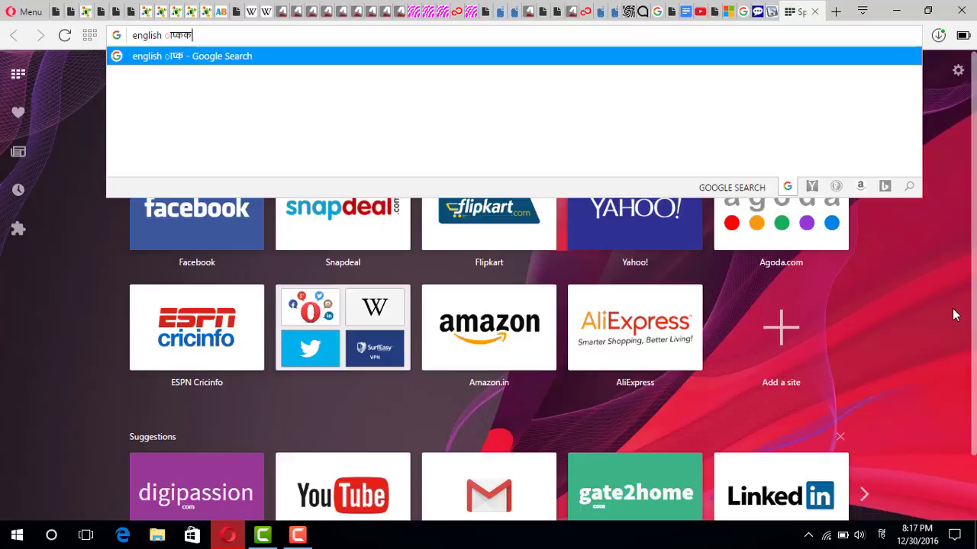
Erase all the mixed English and Hindi text from the address bar
key("BackSpace")
key("BackSpace")
key("BackSpace")
key("BackSpace")
key("BackSpace")
key("BackSpace")
key("BackSpace")
key("BackSpace")
key("BackSpace")
key("BackSpace")
key("BackSpace")
key("BackSpace")
key("BackSpace")
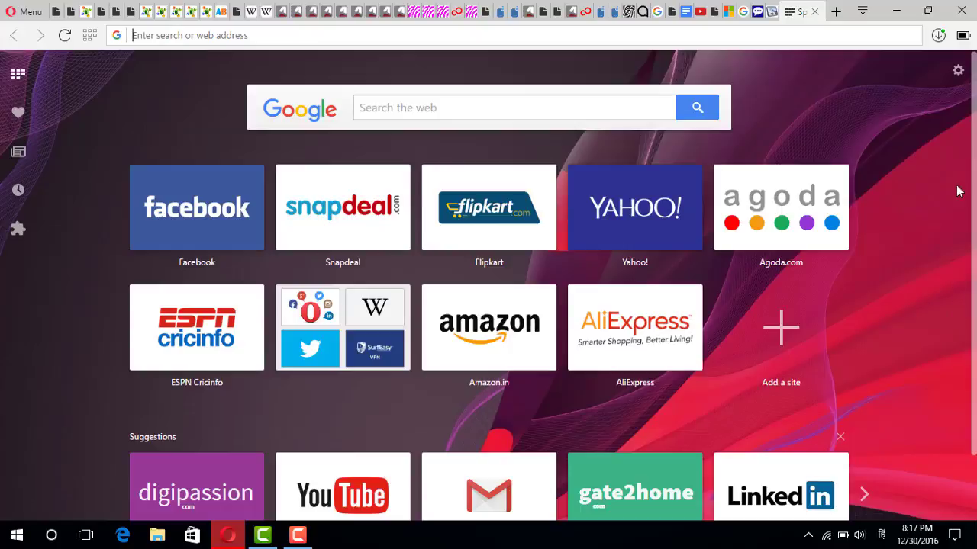
Minimize the browser and set the input language to English (United States) with the US keyboard
left_click(897, 11)
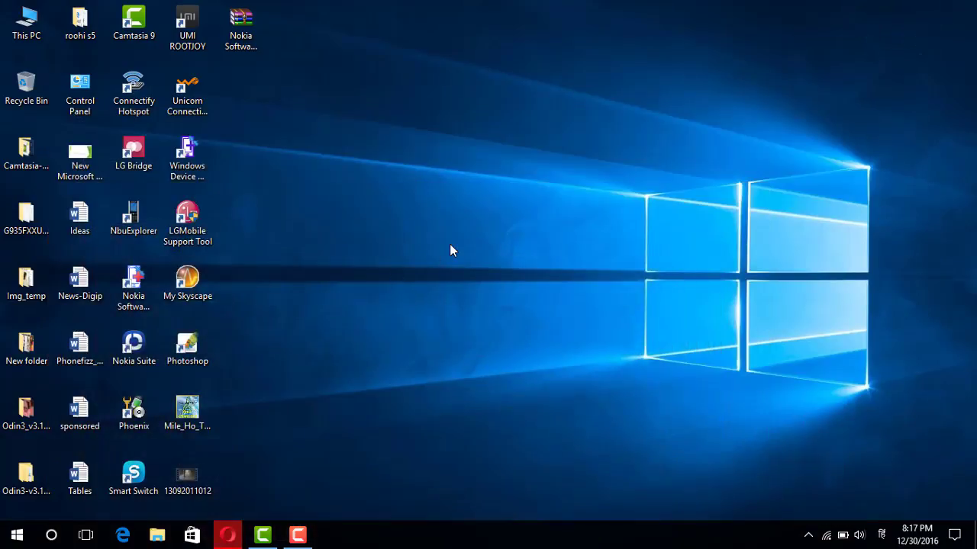
left_click(882, 534)
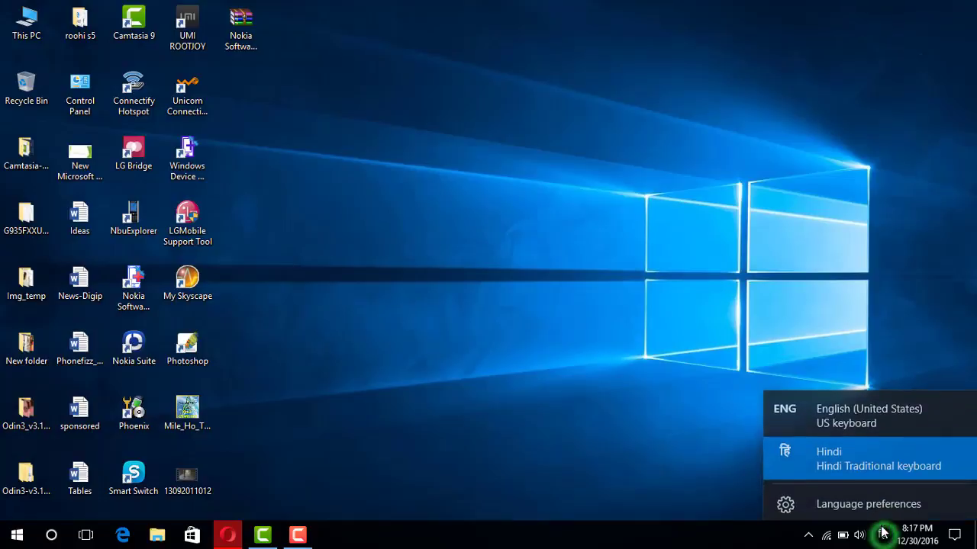
left_click(839, 412)
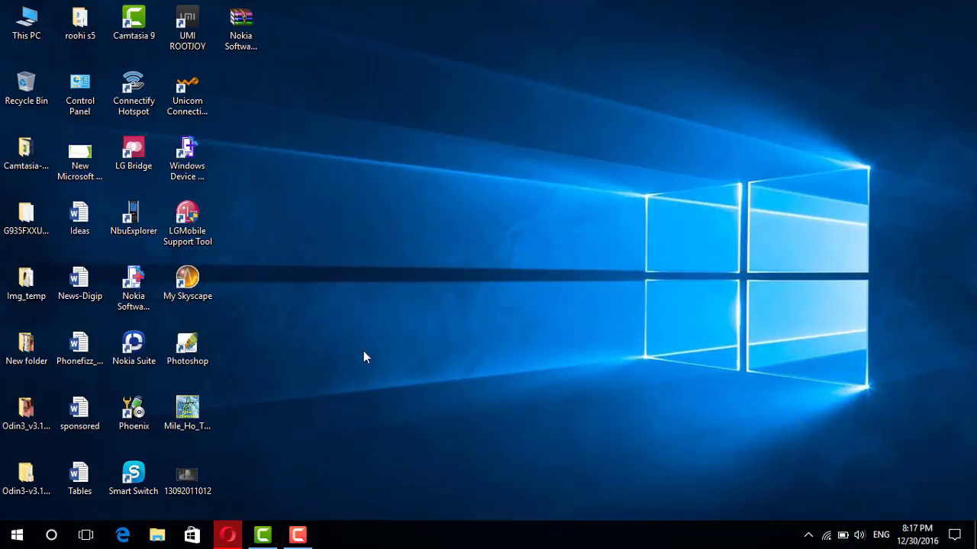
Search Google in Opera for "google input tools for windows" and open the "On Windows – Google Input Tools" result
left_click(228, 534)
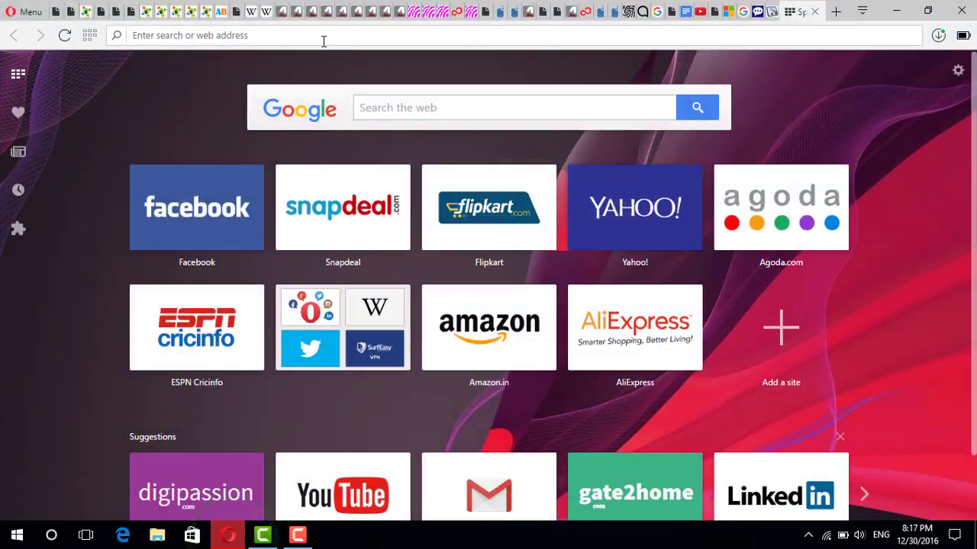
type("g")
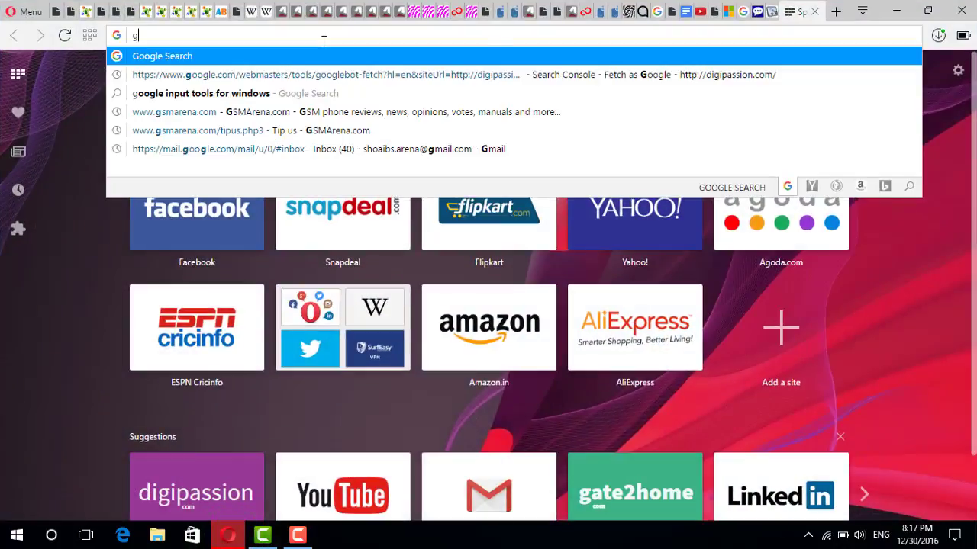
type("oogle inp")
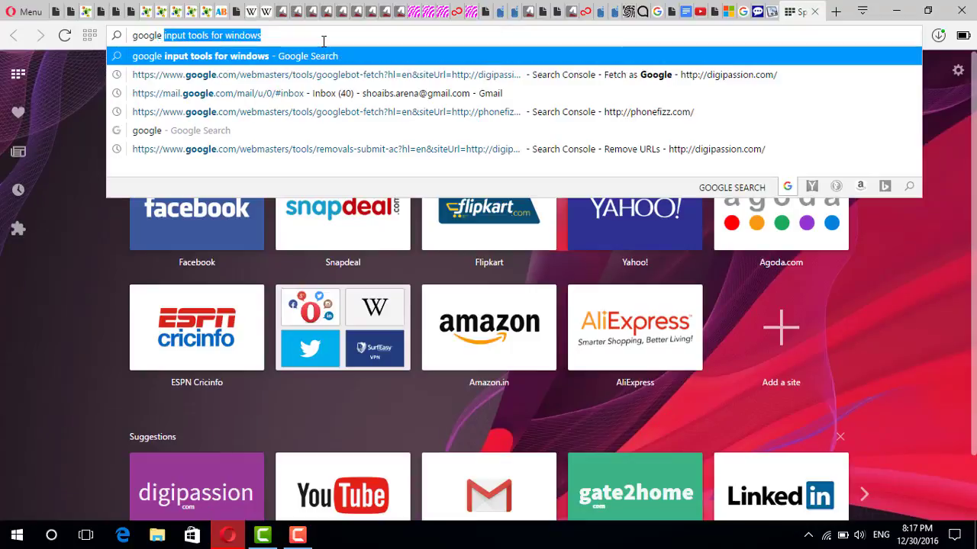
type("ut")
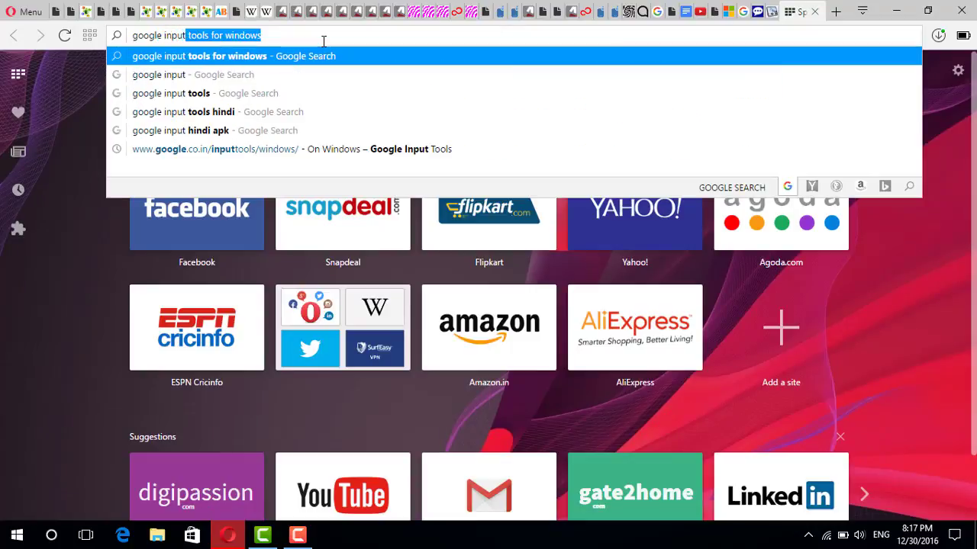
type(" tool")
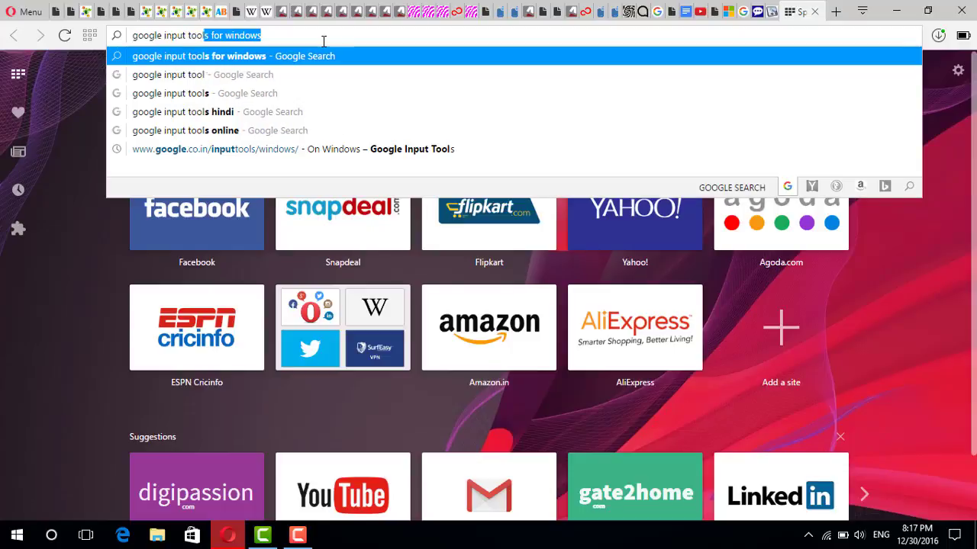
type("s for ")
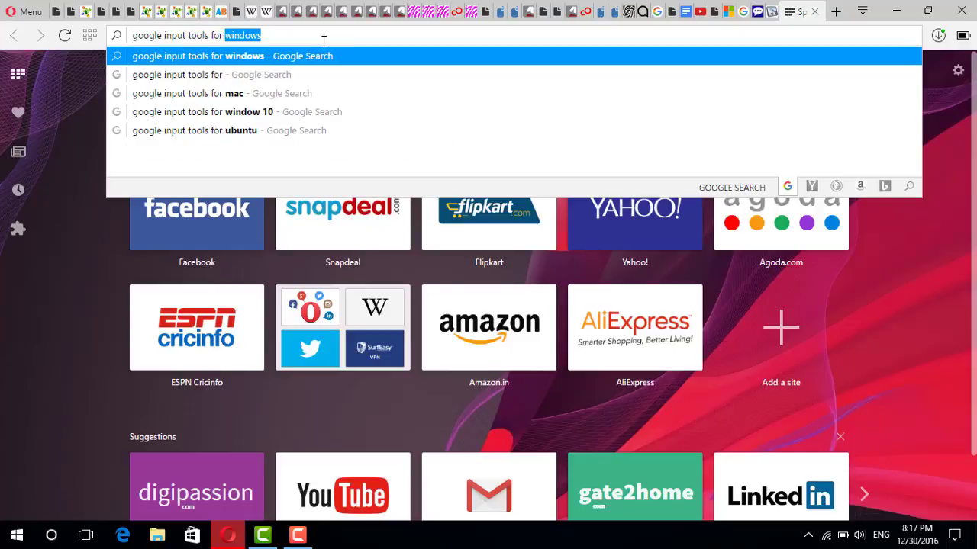
type("windows")
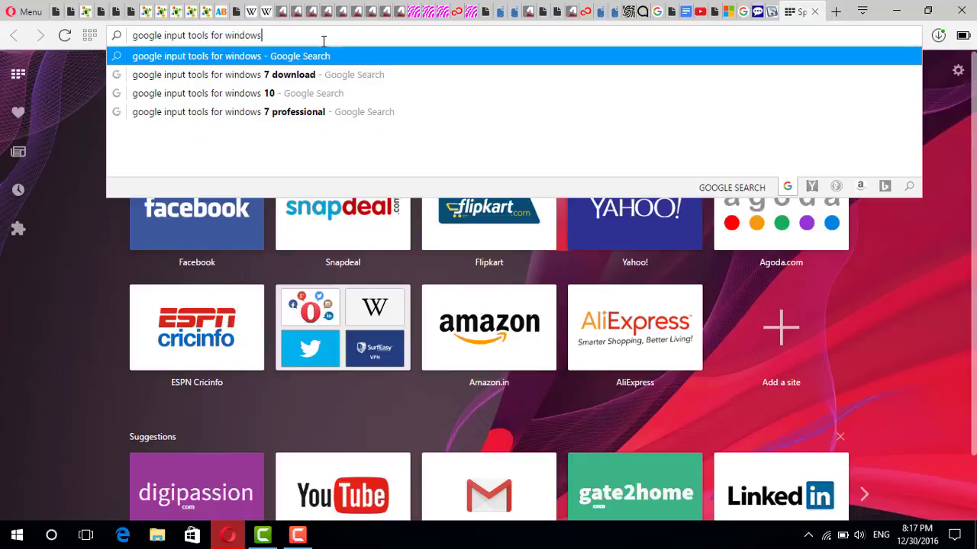
left_click(283, 56)
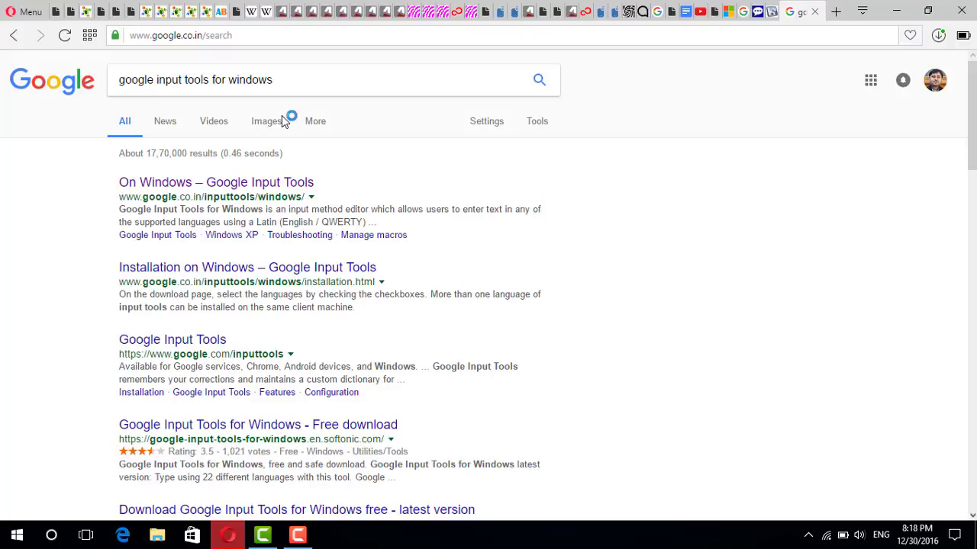
left_click(218, 187)
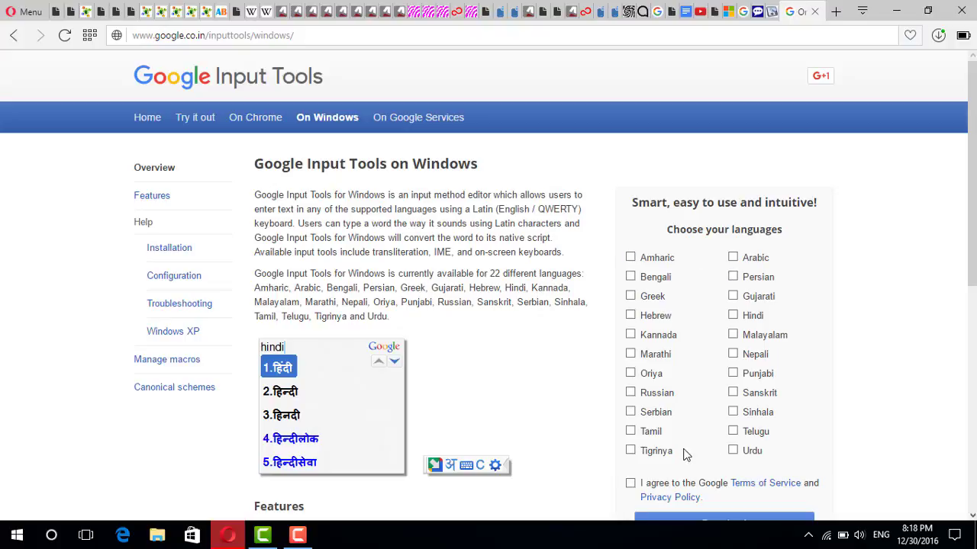
Choose Hindi, agree to the Google terms, and download InputToolsSetup to the Desktop
left_click(734, 317)
left_click(630, 483)
scroll(686, 457, "down", 2)
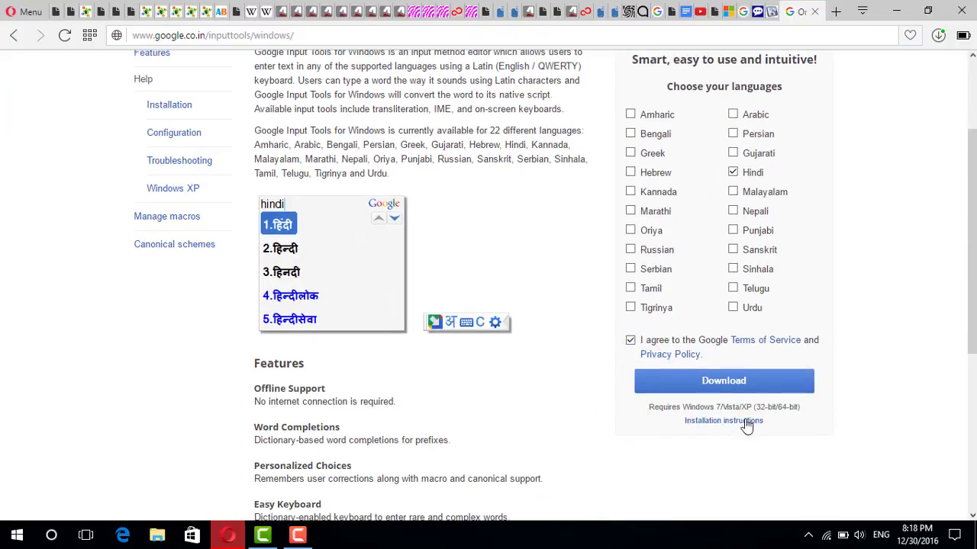
left_click(726, 380)
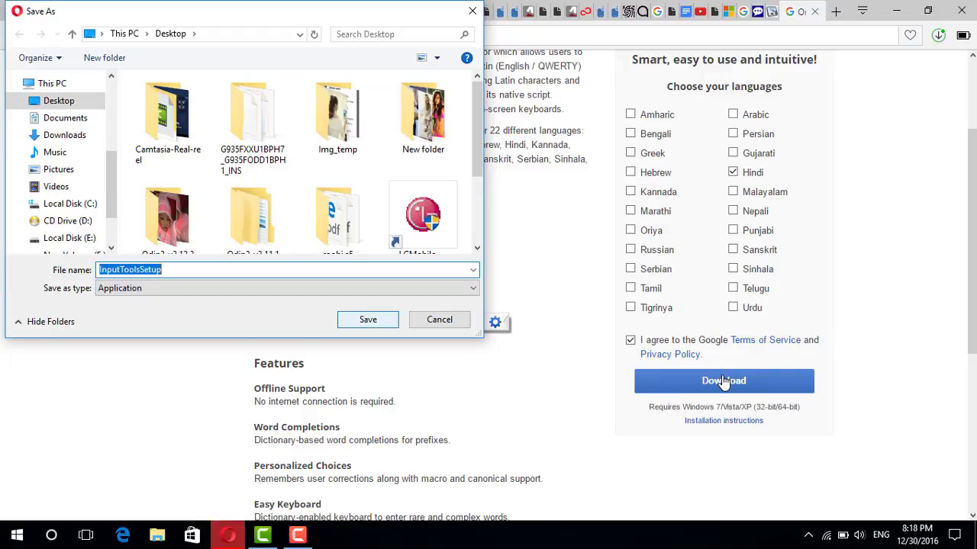
left_click(368, 321)
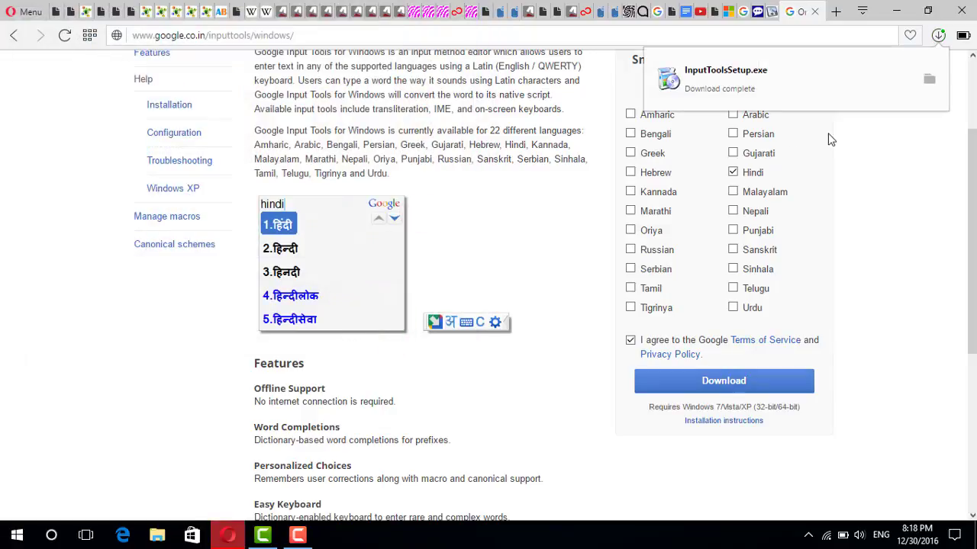
Minimize the browser, launch the InputToolsSetup installer from the desktop, and allow it to run
left_click(896, 11)
left_click(366, 163)
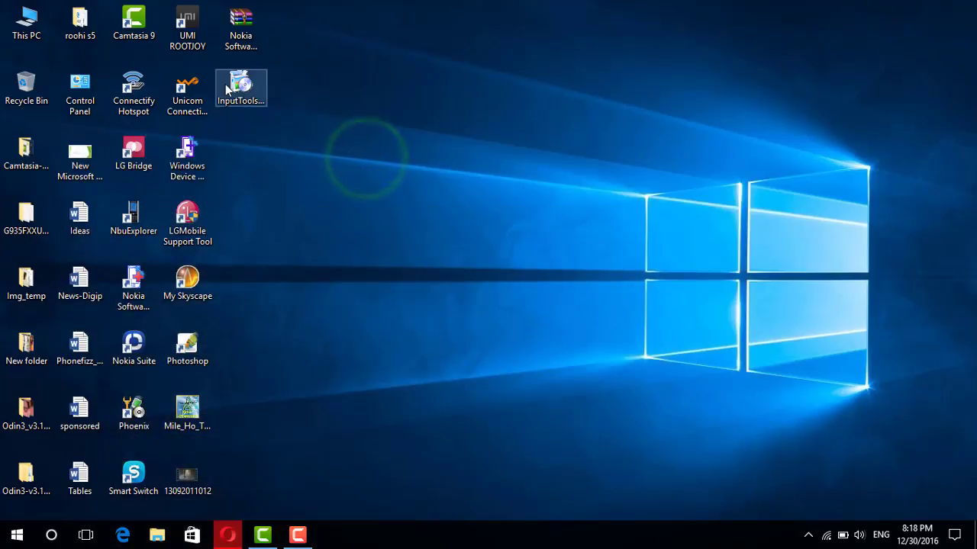
double_click(229, 89)
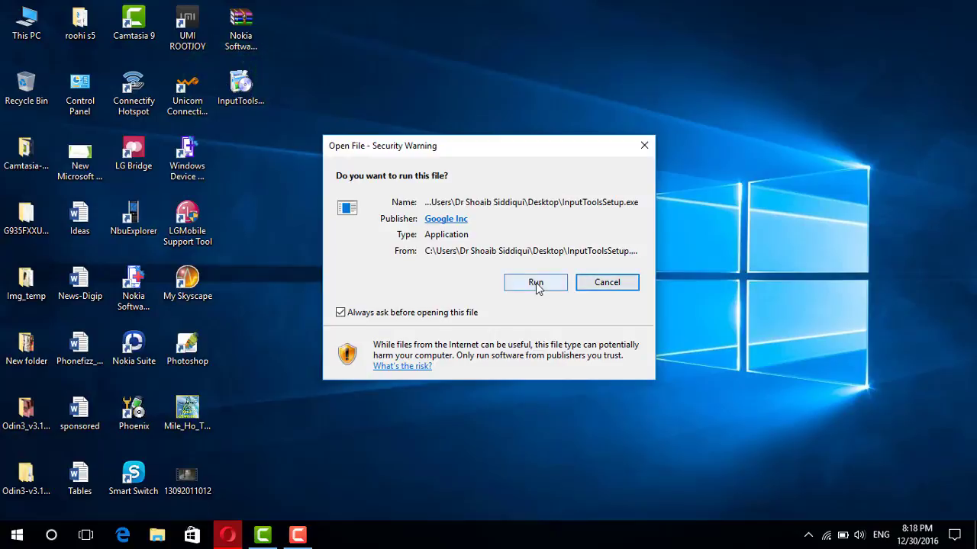
left_click(536, 282)
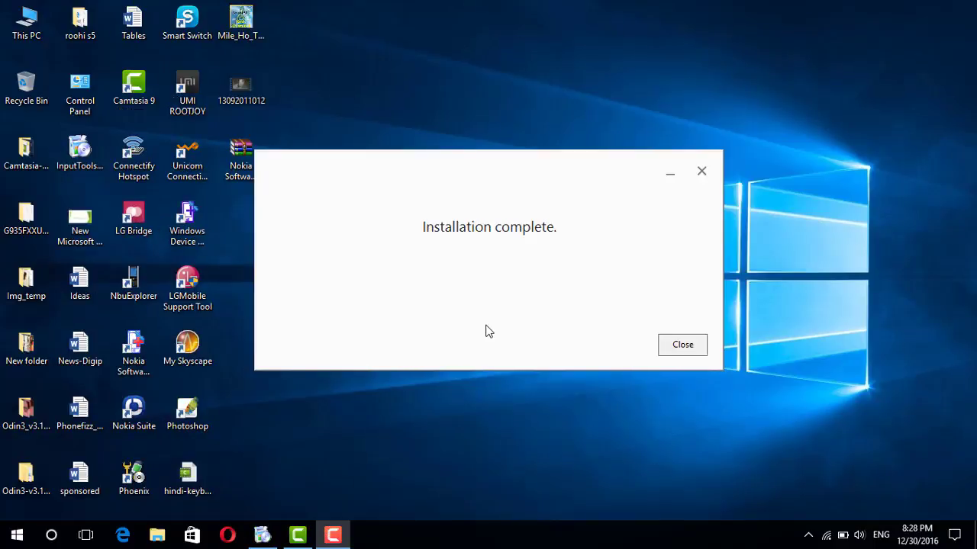
Close the finished Google Input Tools installer and display the list of available input languages
left_click(697, 347)
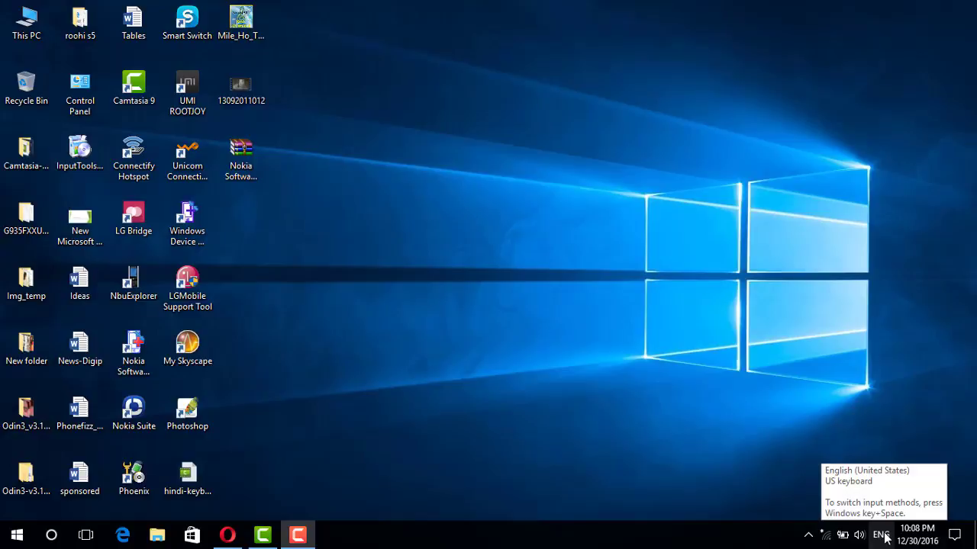
left_click(883, 535)
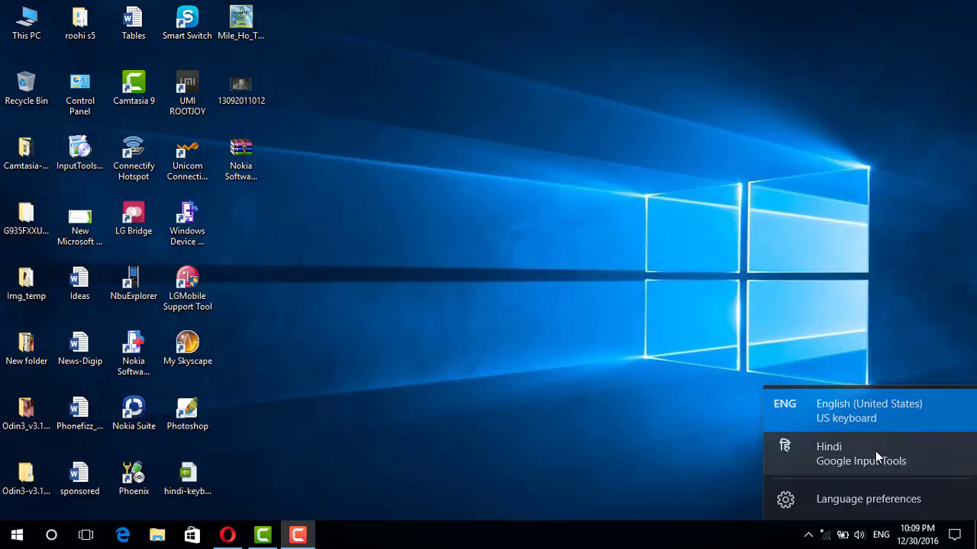
Switch to Opera and enter "hindi" in the address bar using the English keyboard
left_click(231, 534)
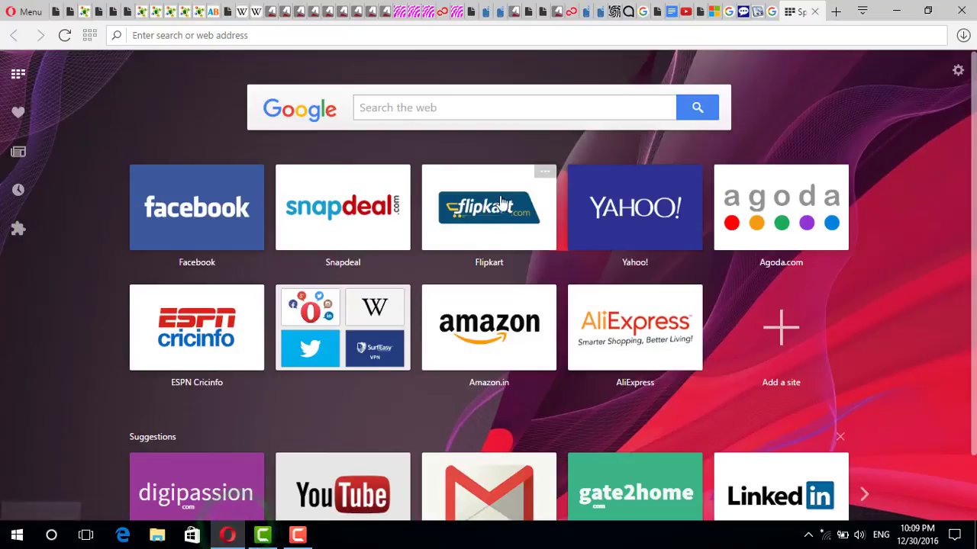
left_click(352, 34)
type("hind")
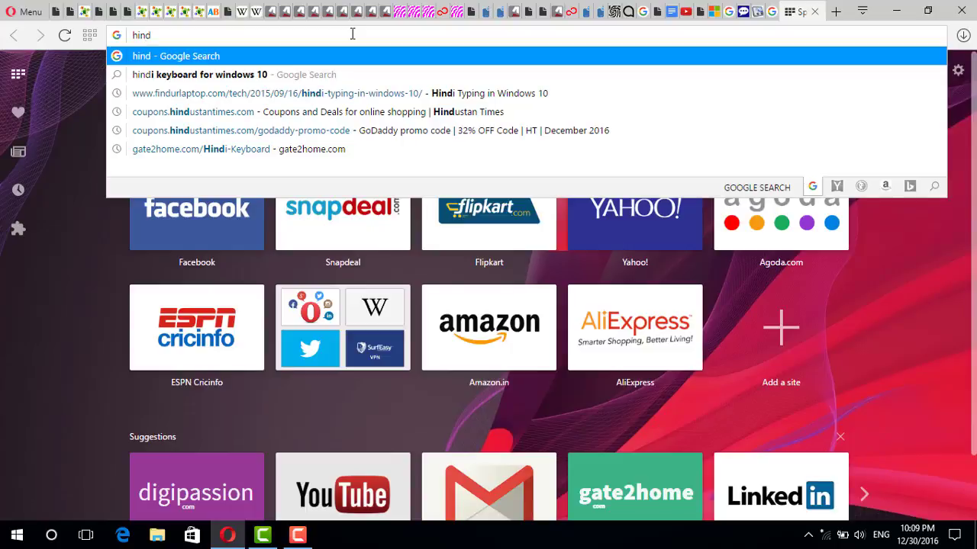
type("i")
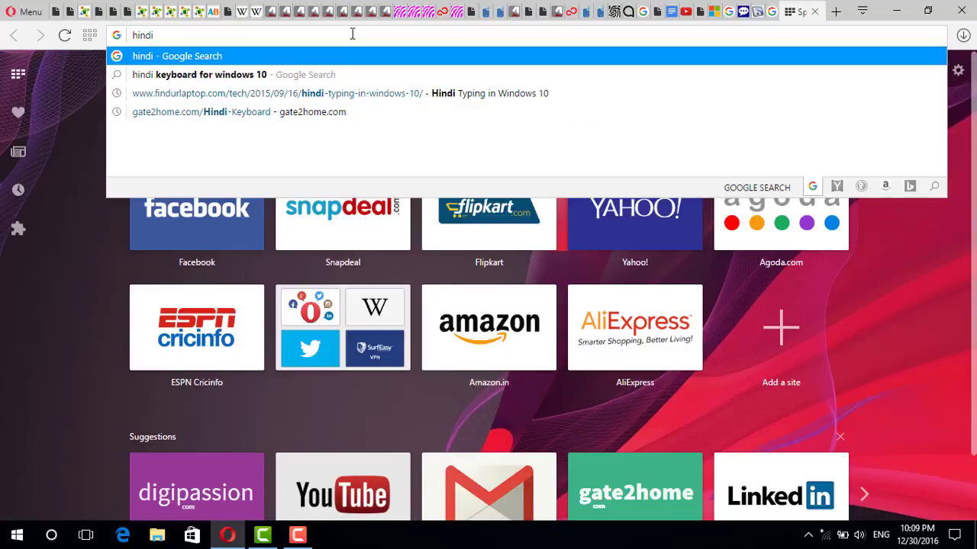
Set the input language to Hindi with Google Input Tools and add the suggested word "हिन्दी" after "hindi" in the address bar
left_click(881, 536)
left_click(868, 462)
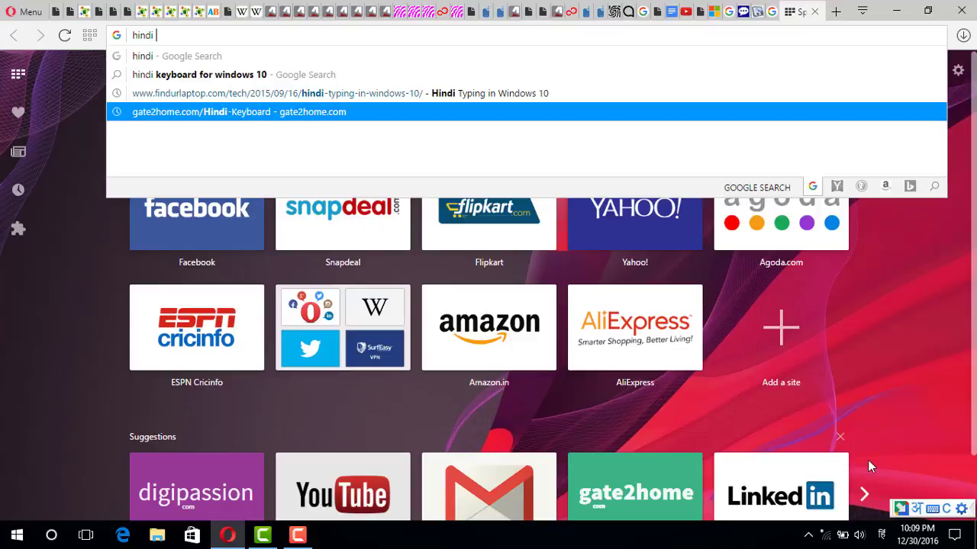
type("hindi")
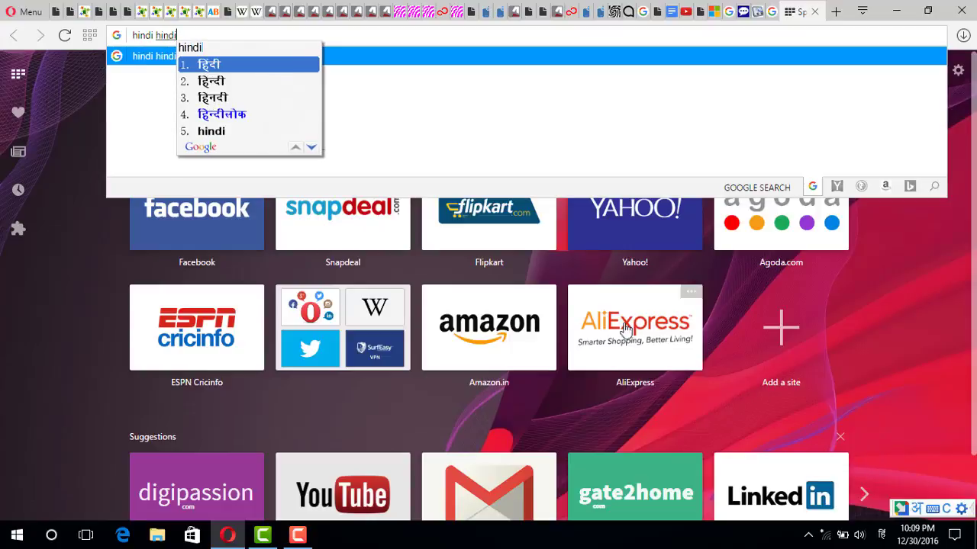
left_click(232, 81)
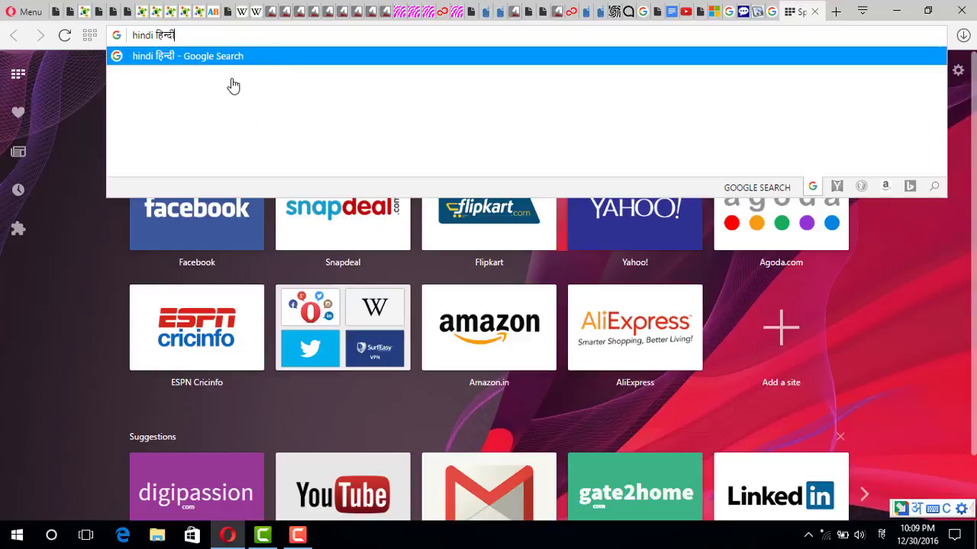
Minimize the browser and view the Google Input Tools Hindi on-screen keyboard in both its character-grid and keyboard layouts
left_click(895, 11)
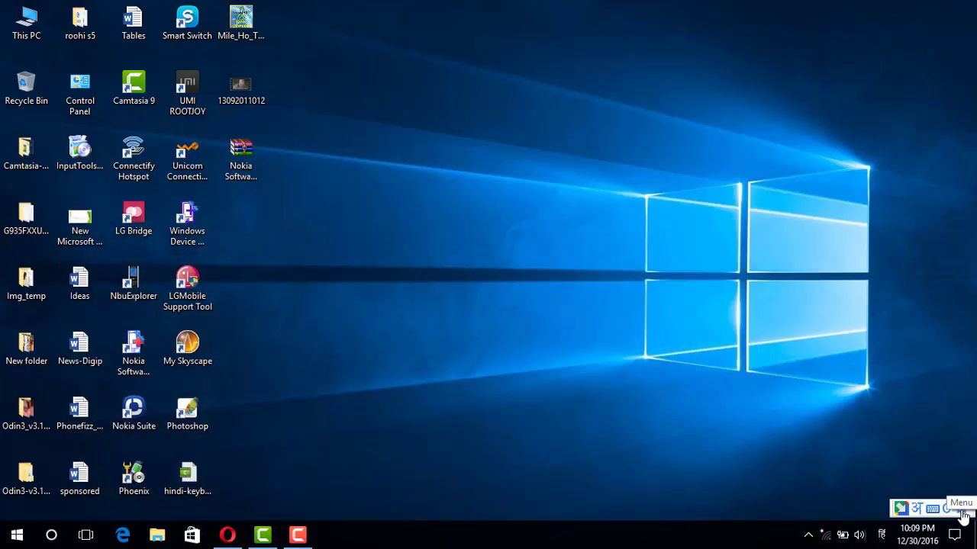
left_click(963, 515)
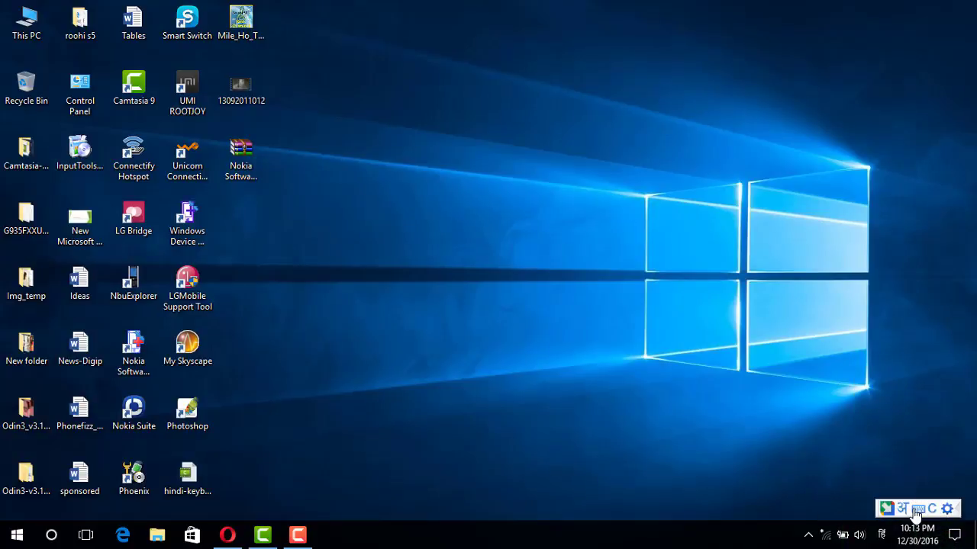
left_click(916, 510)
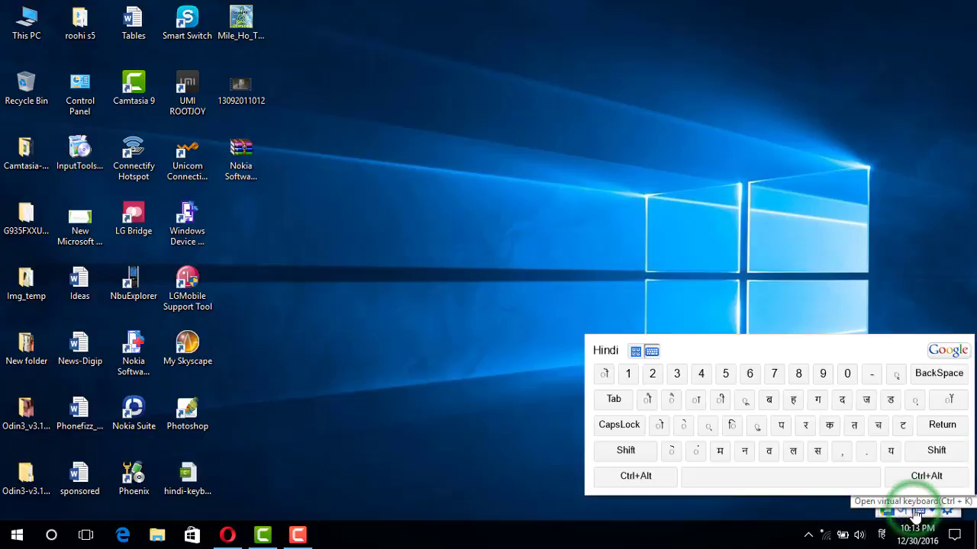
left_click(631, 350)
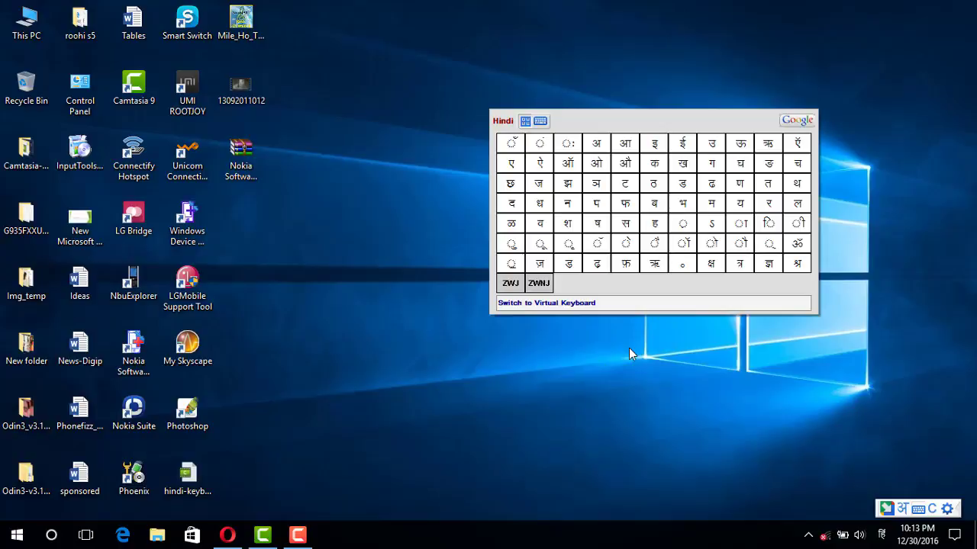
left_click(540, 120)
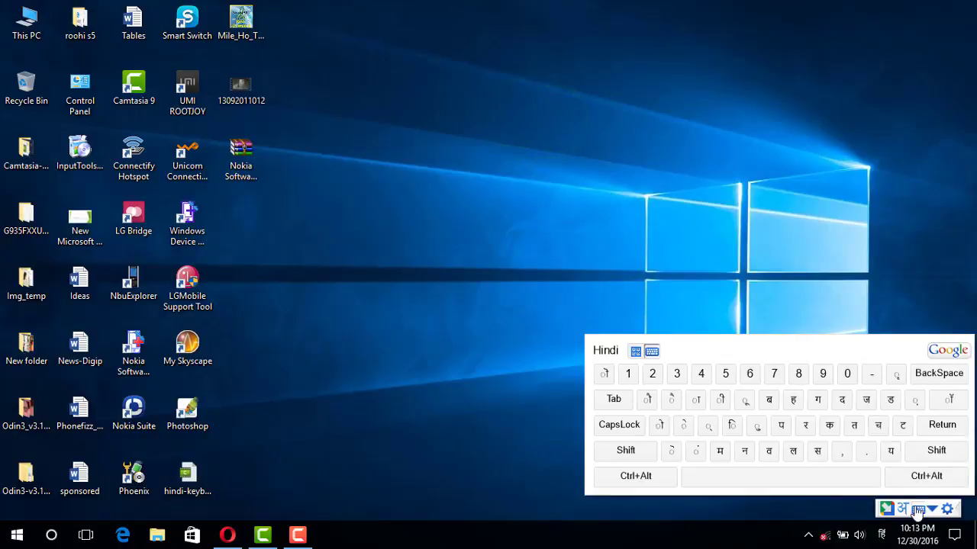
left_click(921, 513)
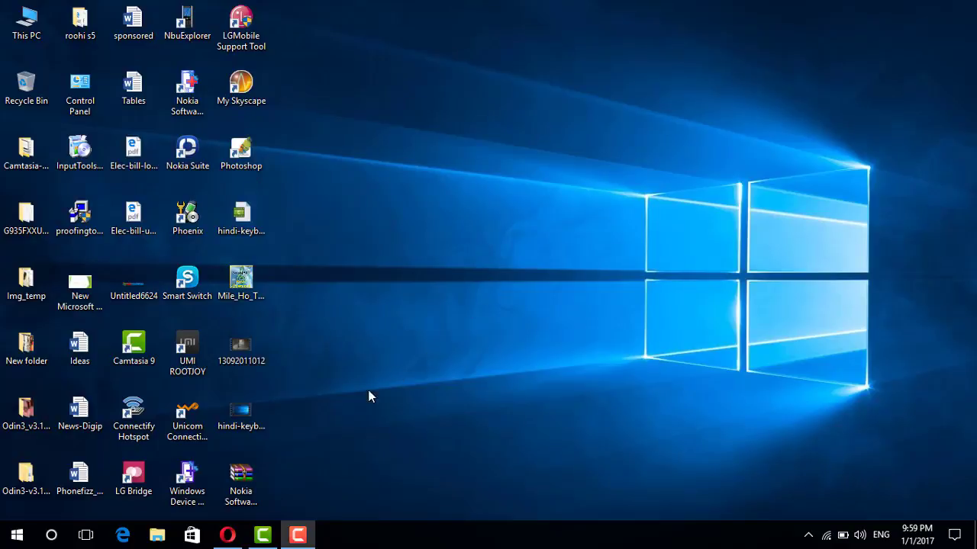
Switch to Opera and open gate2home.com/Hindi-Keyboard
left_click(228, 535)
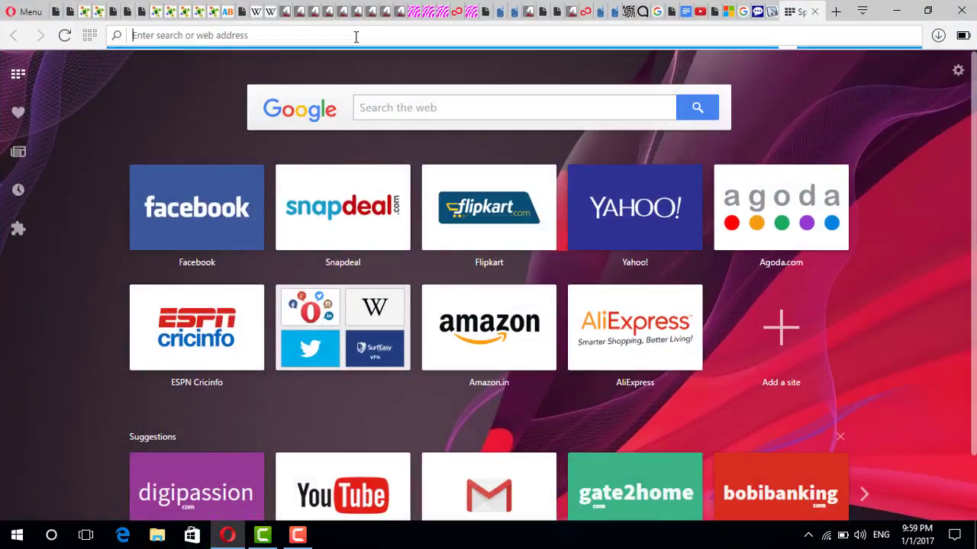
type("gate")
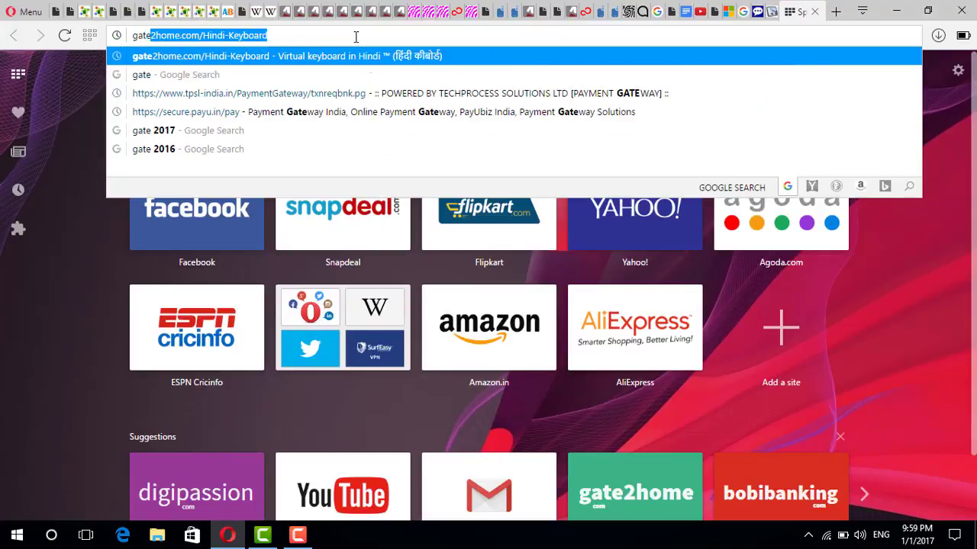
key("Return")
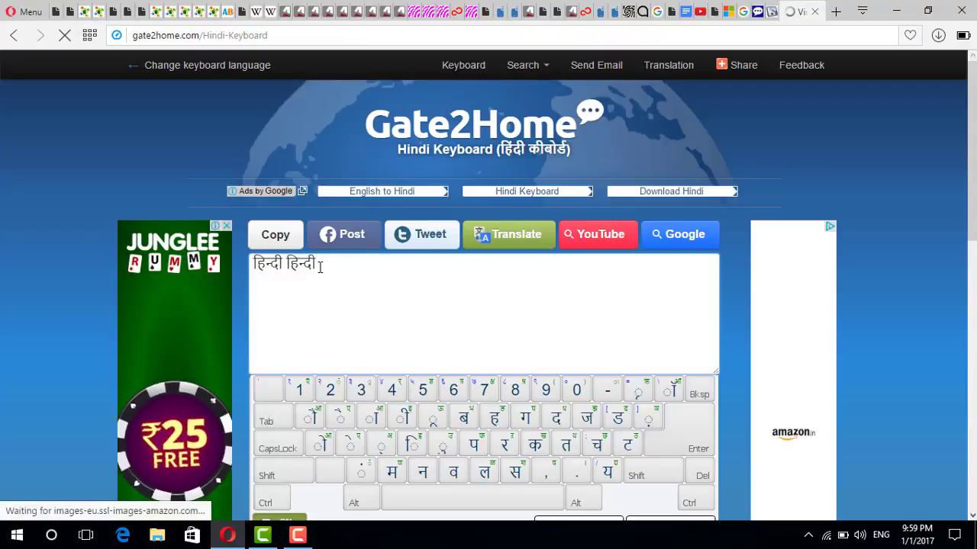
Delete the existing Hindi text from the Gate2Home text box
key("BackSpace")
key("BackSpace")
key("BackSpace")
key("BackSpace")
key("BackSpace")
key("BackSpace")
key("BackSpace")
key("BackSpace")
key("BackSpace")
key("BackSpace")
key("BackSpace")
key("BackSpace")
key("BackSpace")
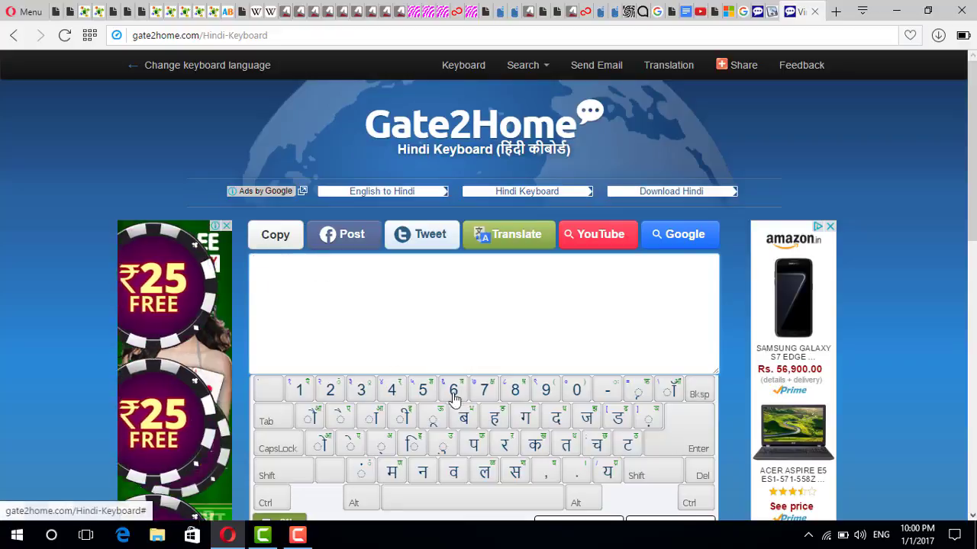
Examine the language and physical-layout choices offered for the Gate2Home virtual keyboard, keeping Hindi Traditional and Standard
scroll(497, 438, "down", 3)
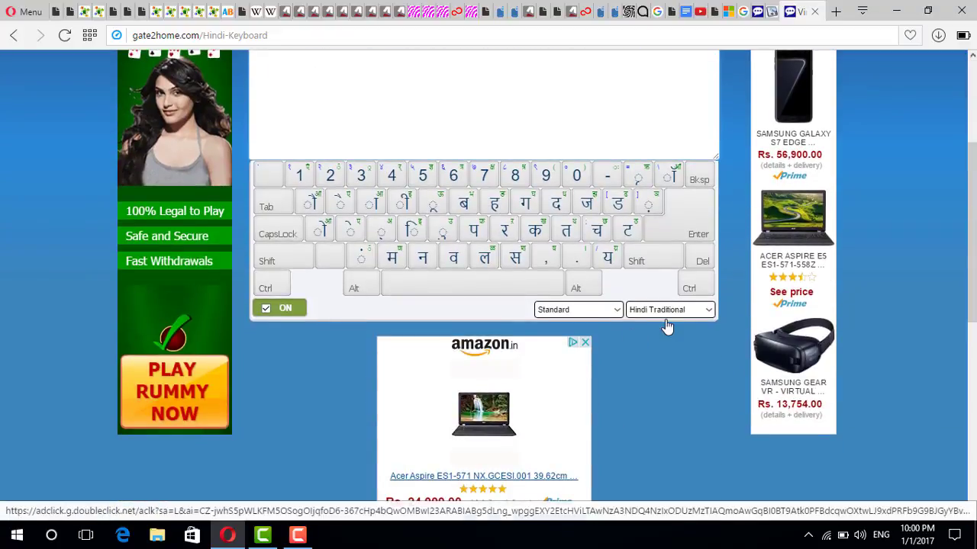
scroll(593, 316, "up", 2)
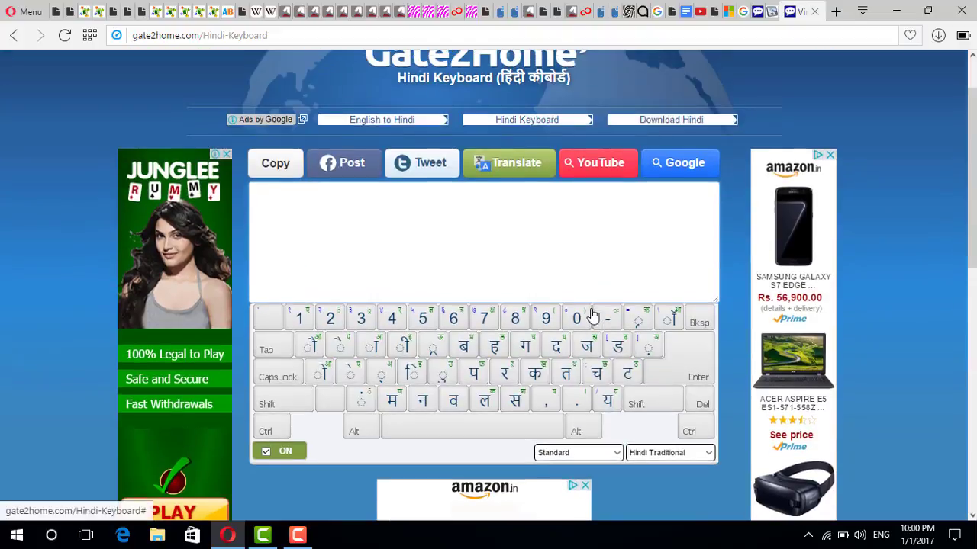
left_click(672, 454)
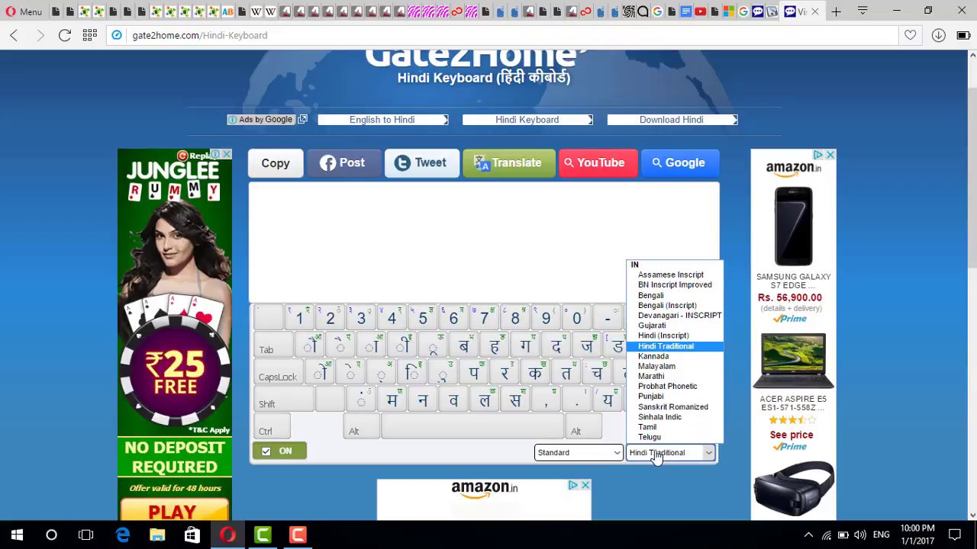
left_click(618, 453)
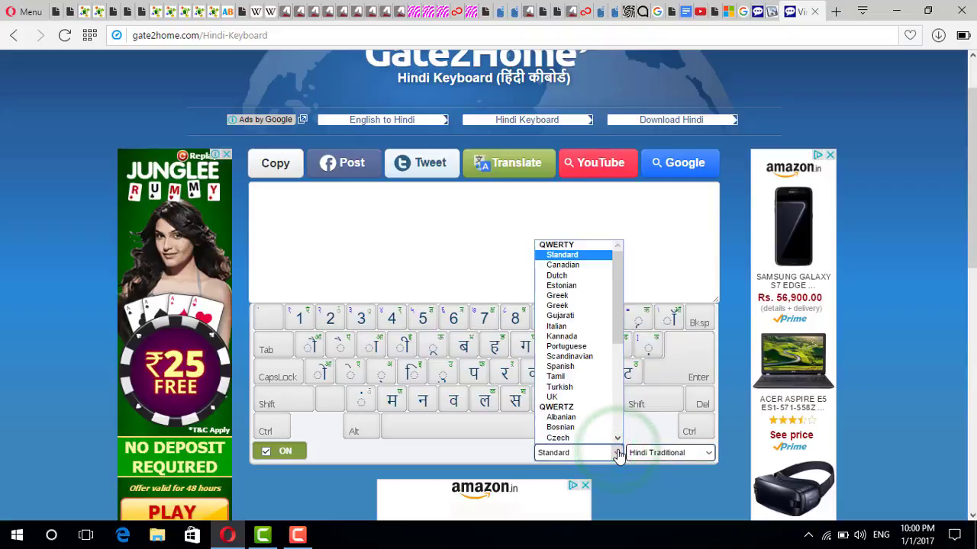
left_click(618, 452)
Write "हिन्दी" in the text box using the Hindi virtual keyboard on the page
left_click(346, 211)
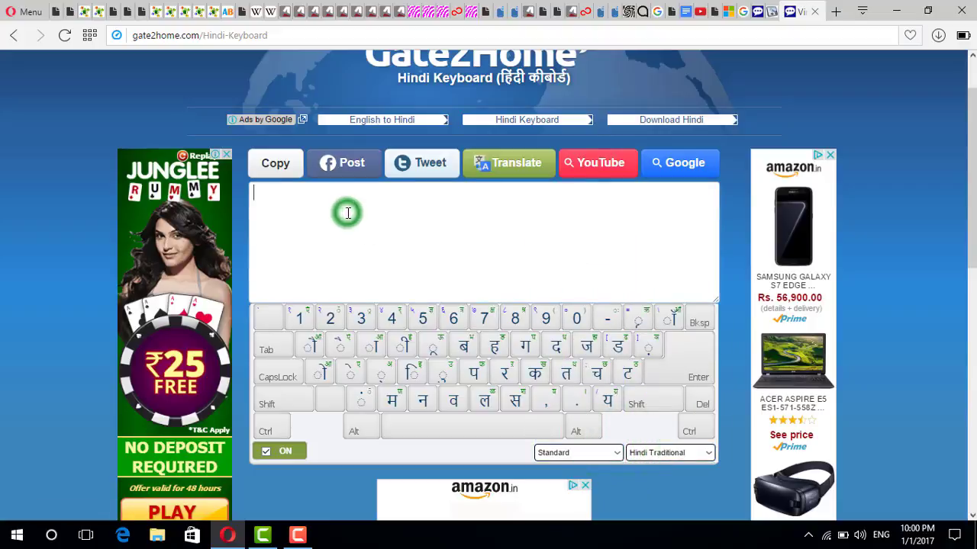
left_click(492, 350)
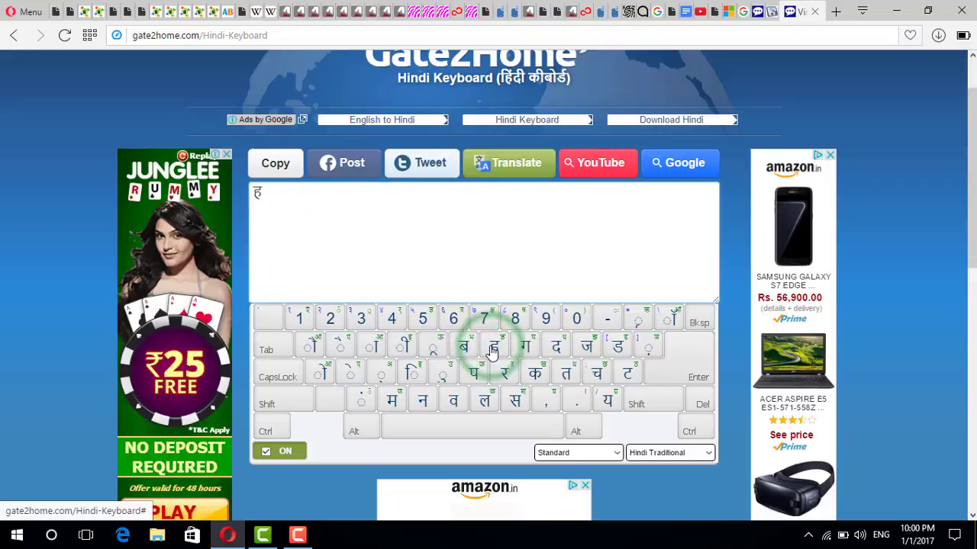
left_click(413, 373)
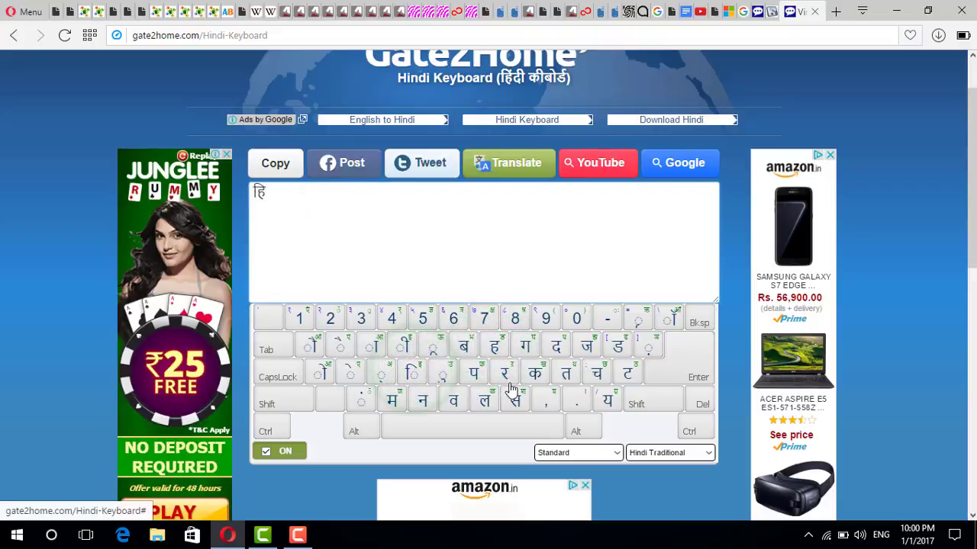
left_click(420, 400)
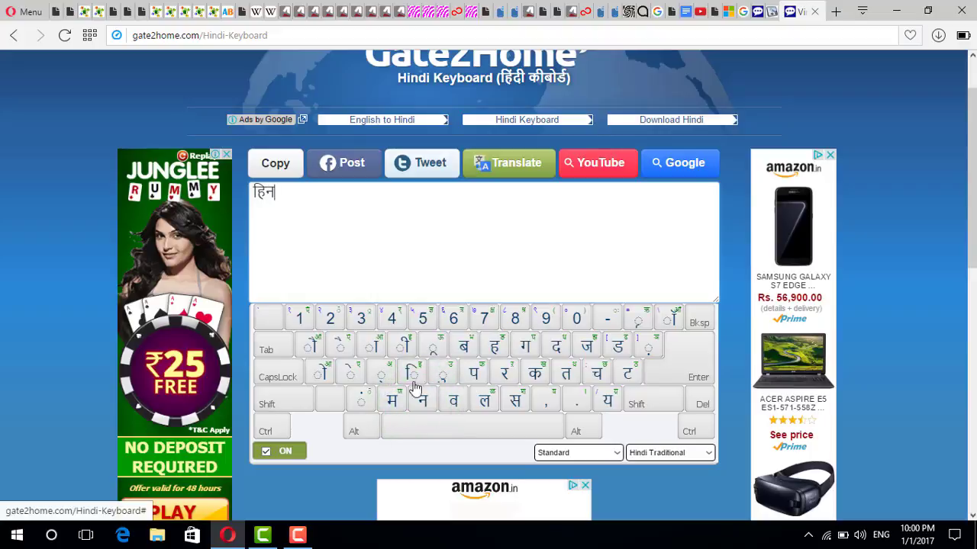
left_click(384, 374)
left_click(563, 351)
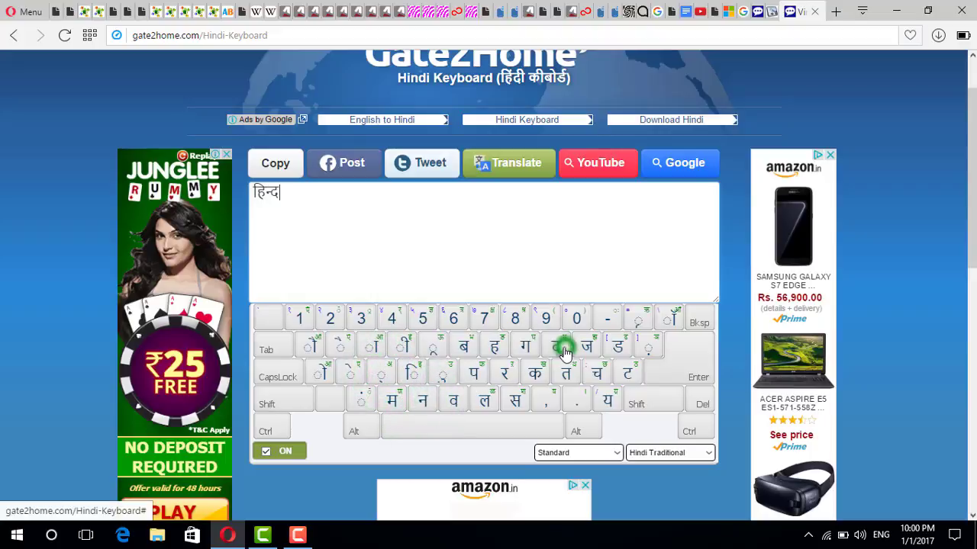
left_click(403, 346)
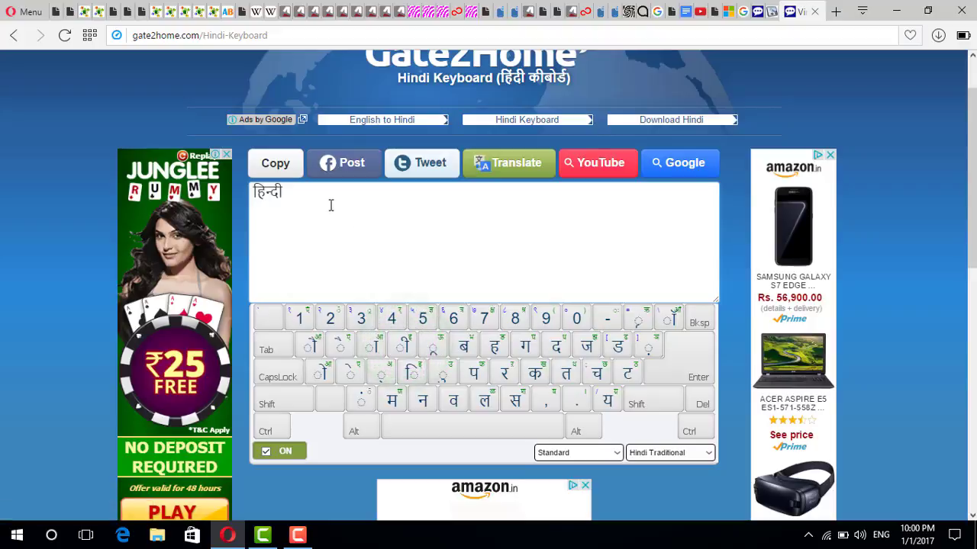
Copy the word "हिन्दी" in the text box and paste it again after the original
double_click(286, 191)
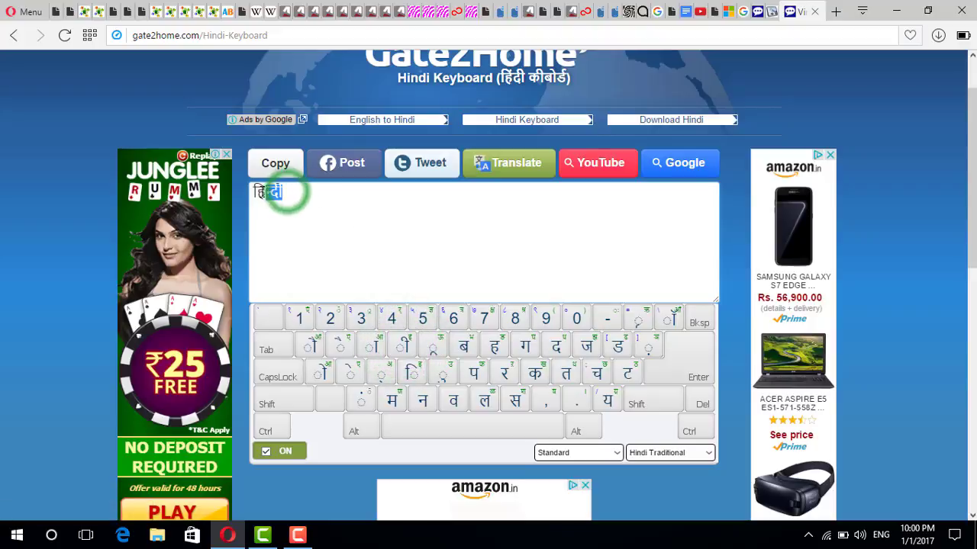
right_click(269, 196)
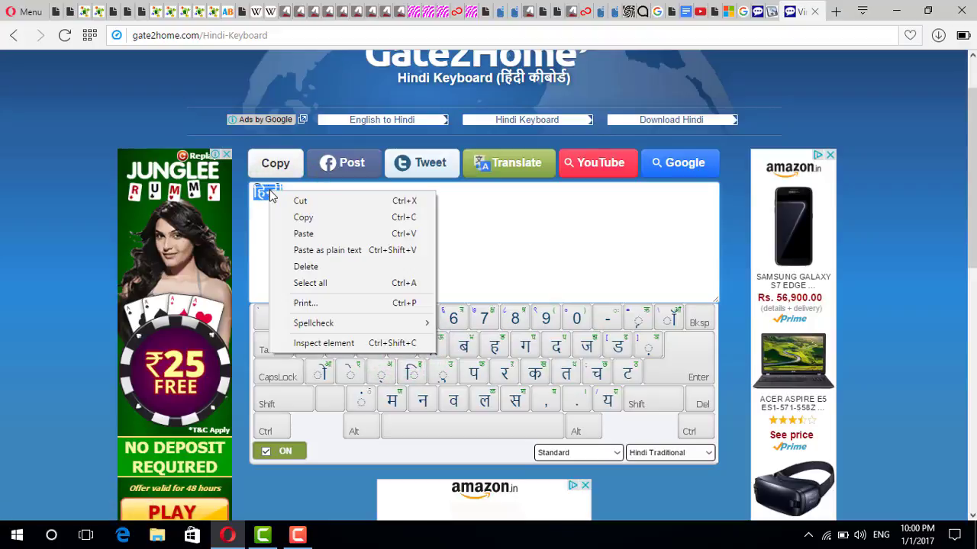
left_click(299, 220)
left_click(310, 202)
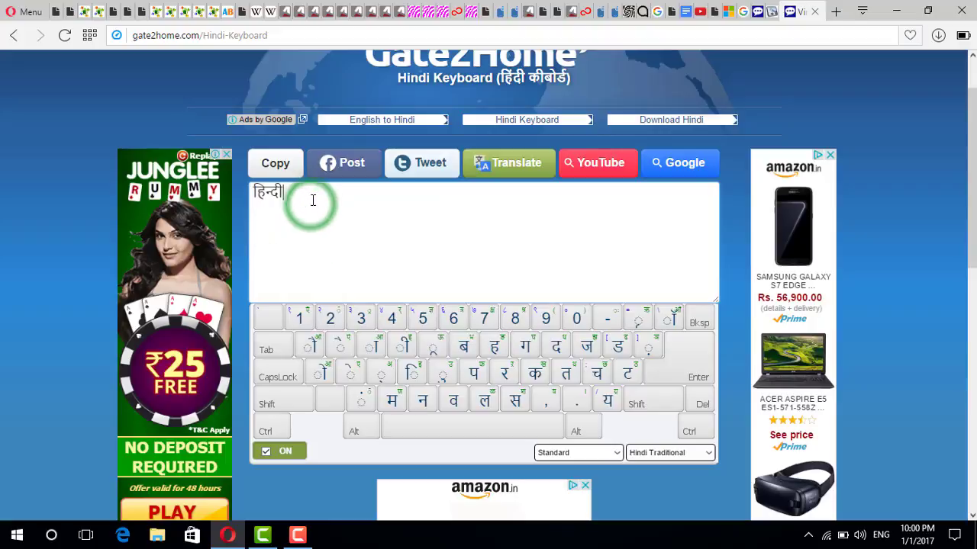
key("ctrl+v")
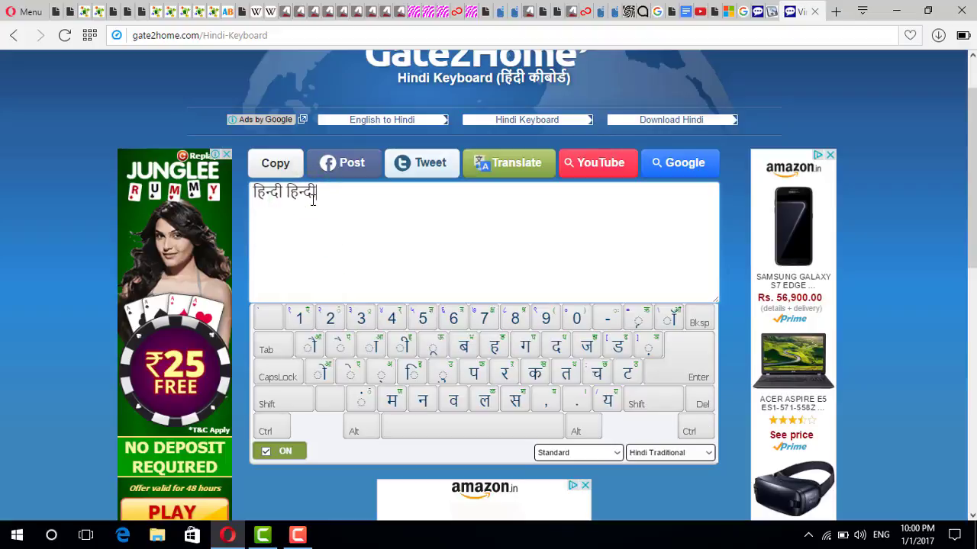